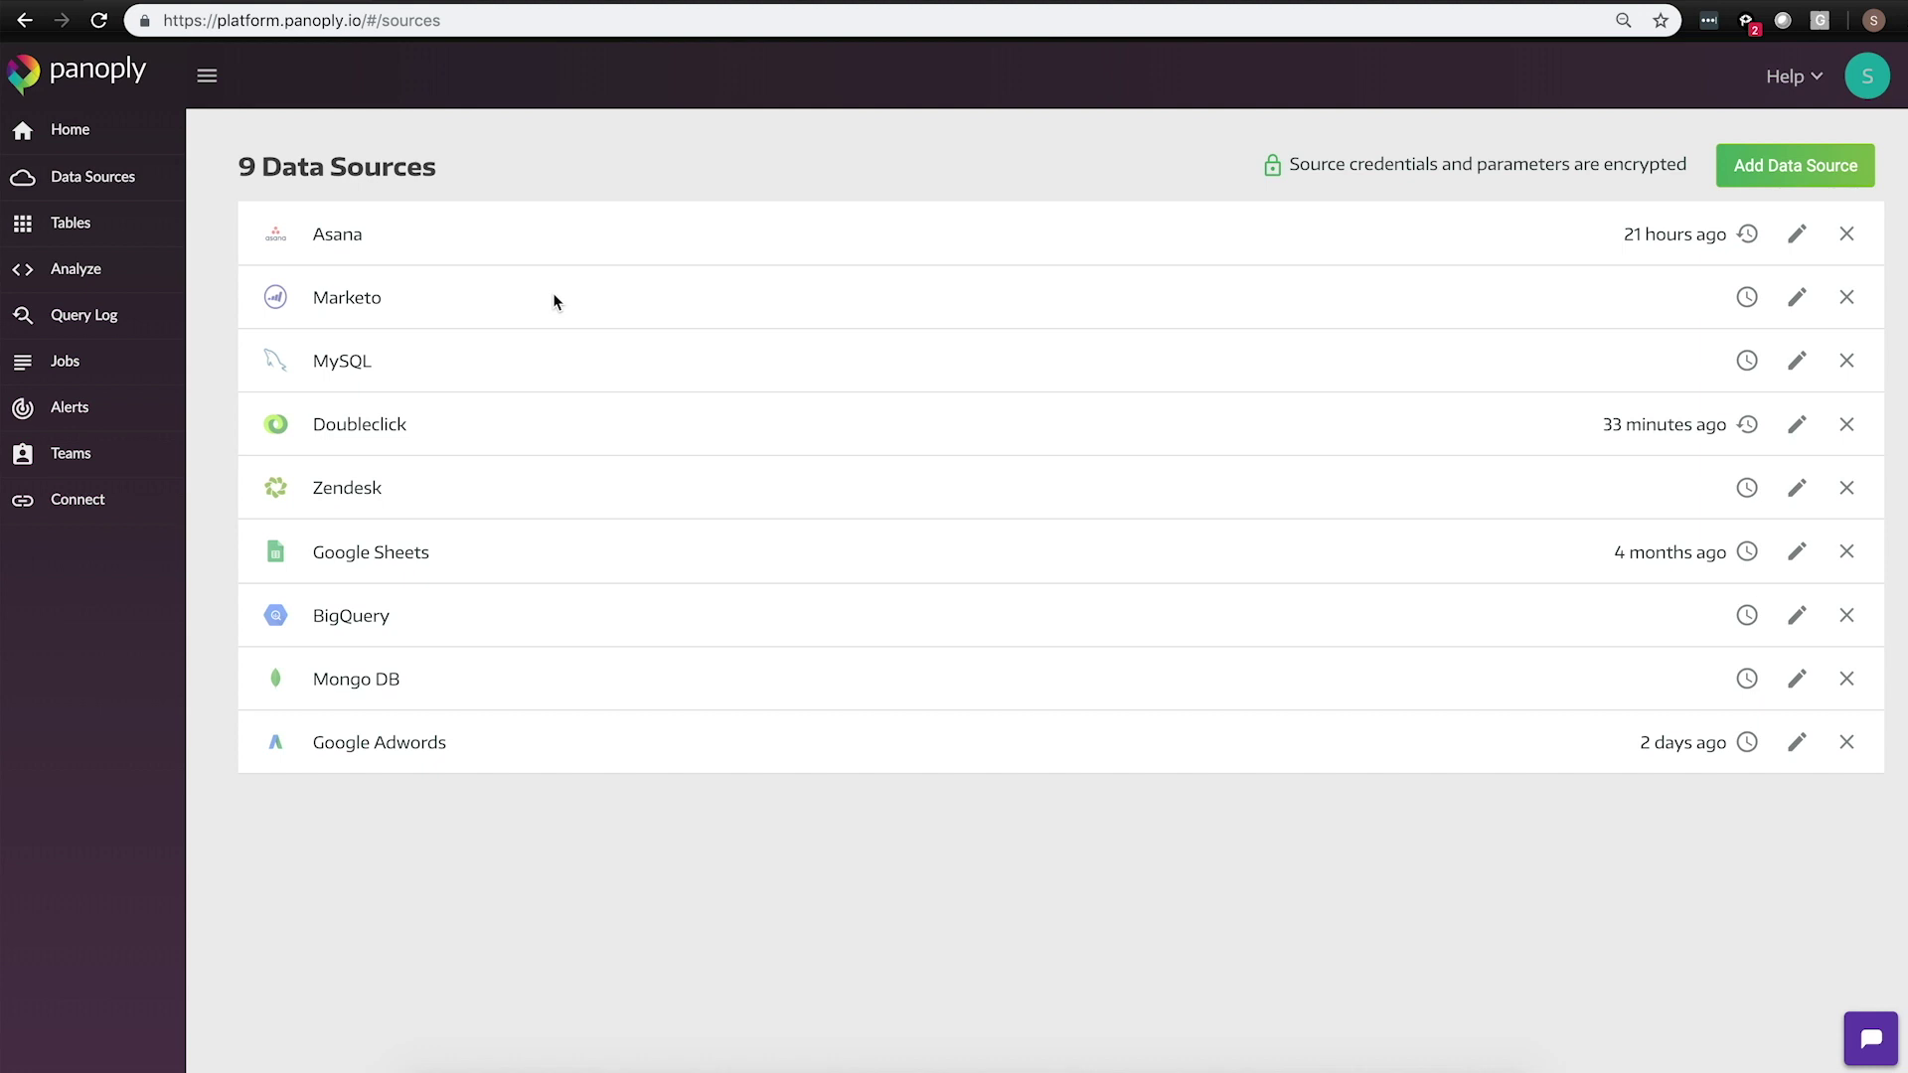
# Start adding a new data source from the Data Sources page
pyautogui.click(1775, 176)
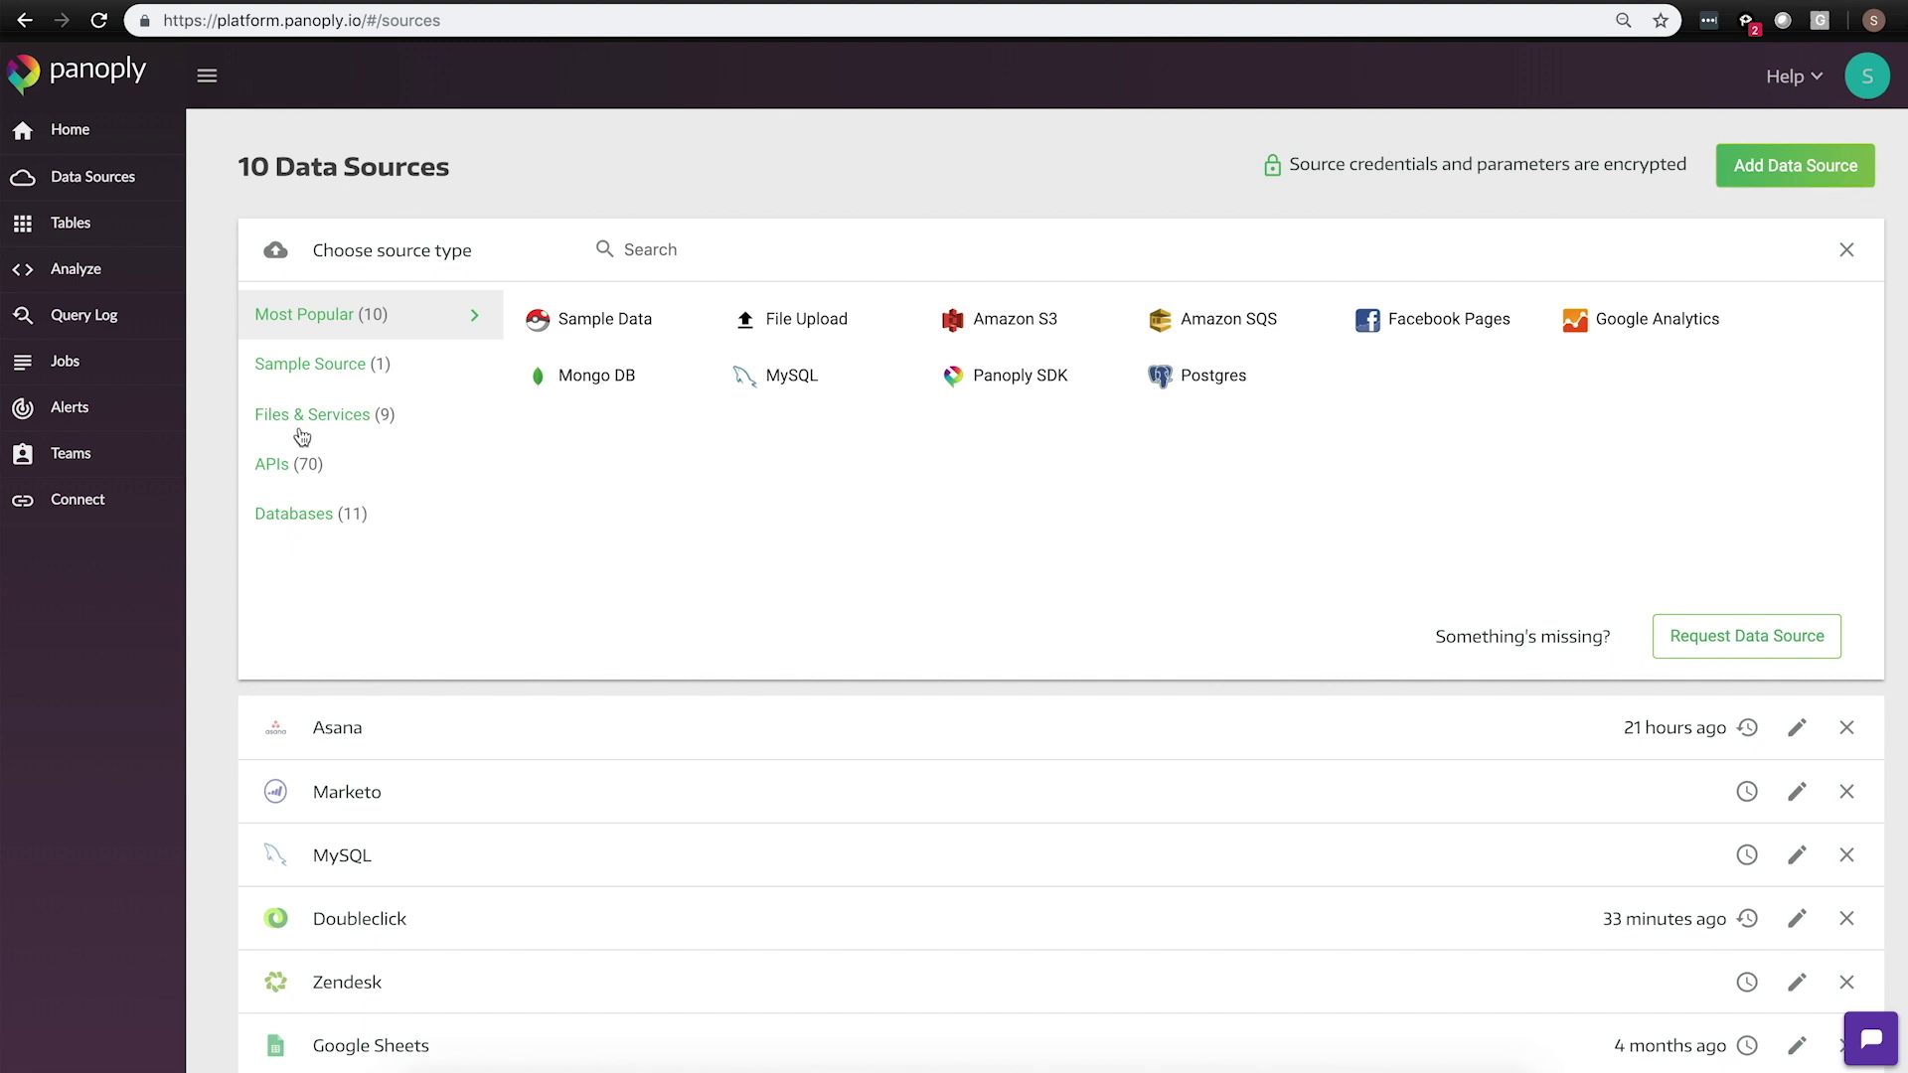
# Browse the APIs, Databases and Files & Services source types, then choose Google Analytics
pyautogui.click(276, 471)
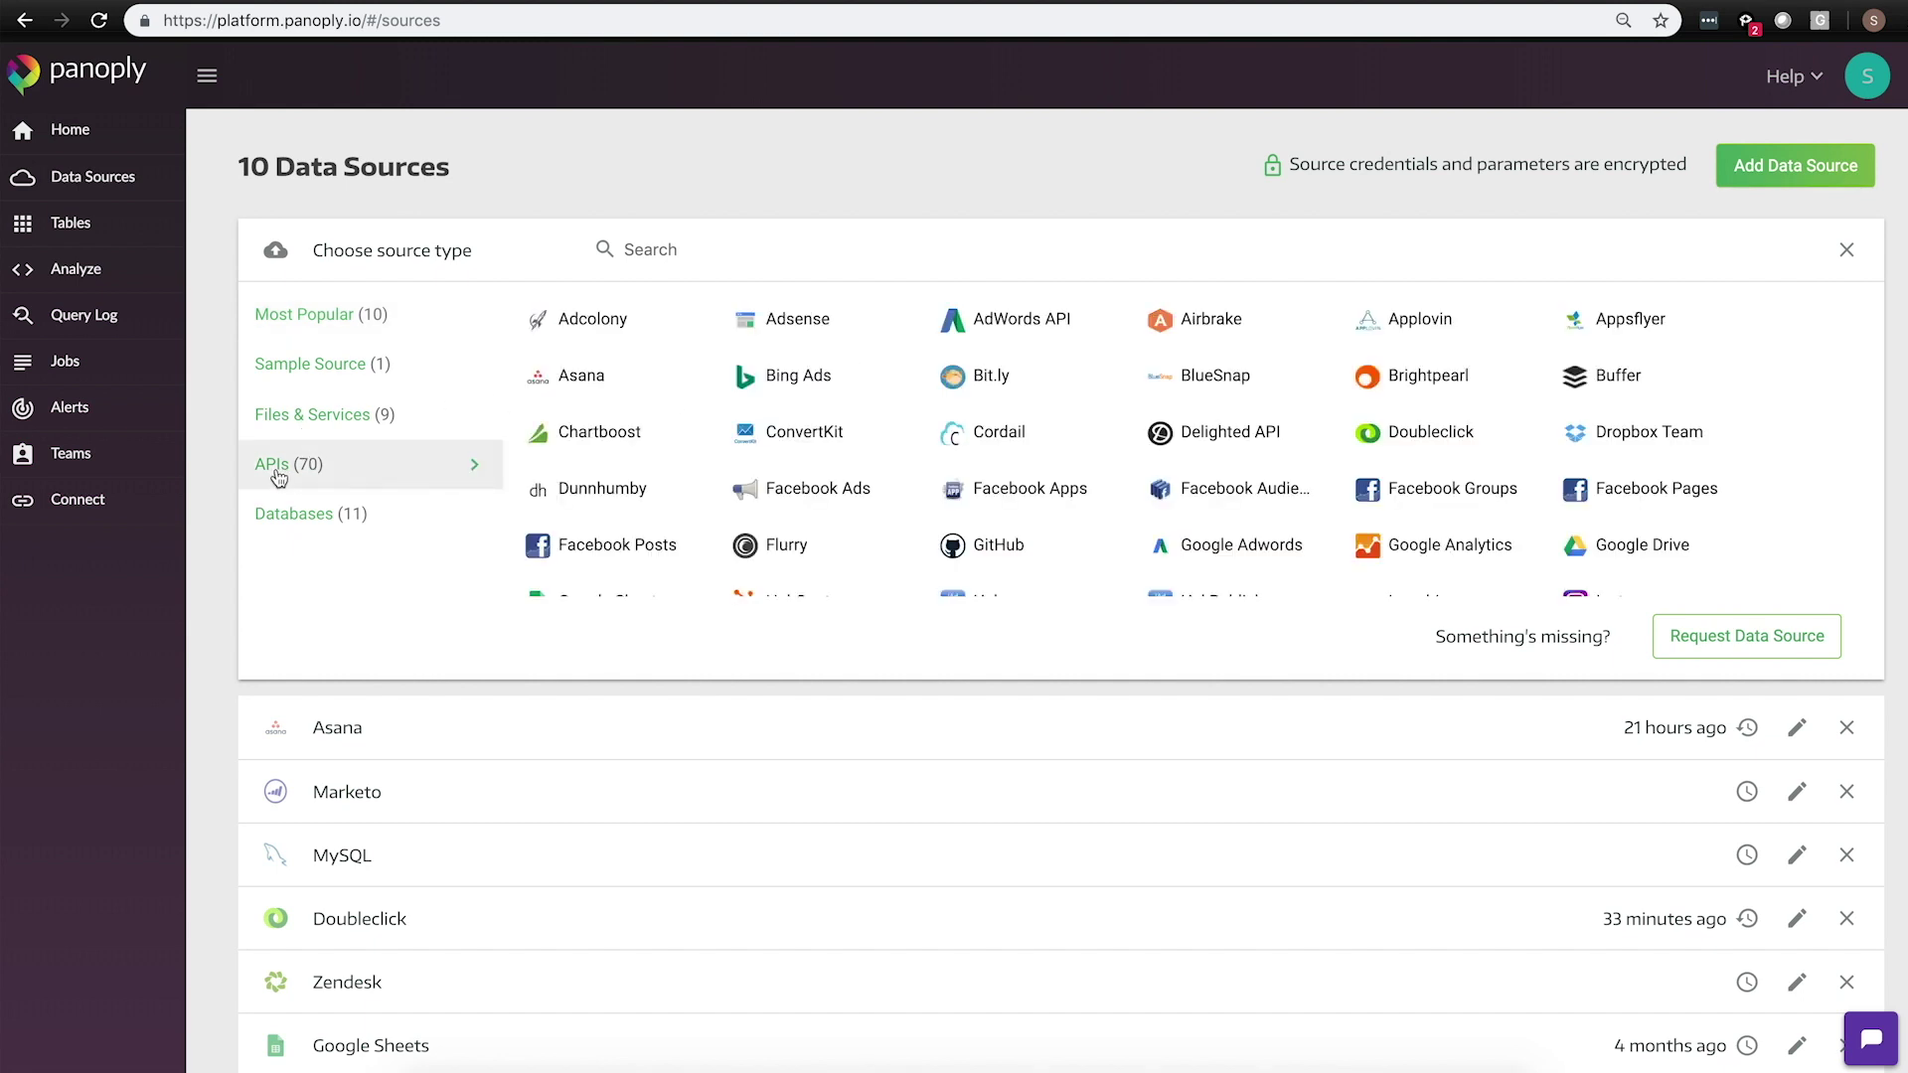
pyautogui.click(293, 519)
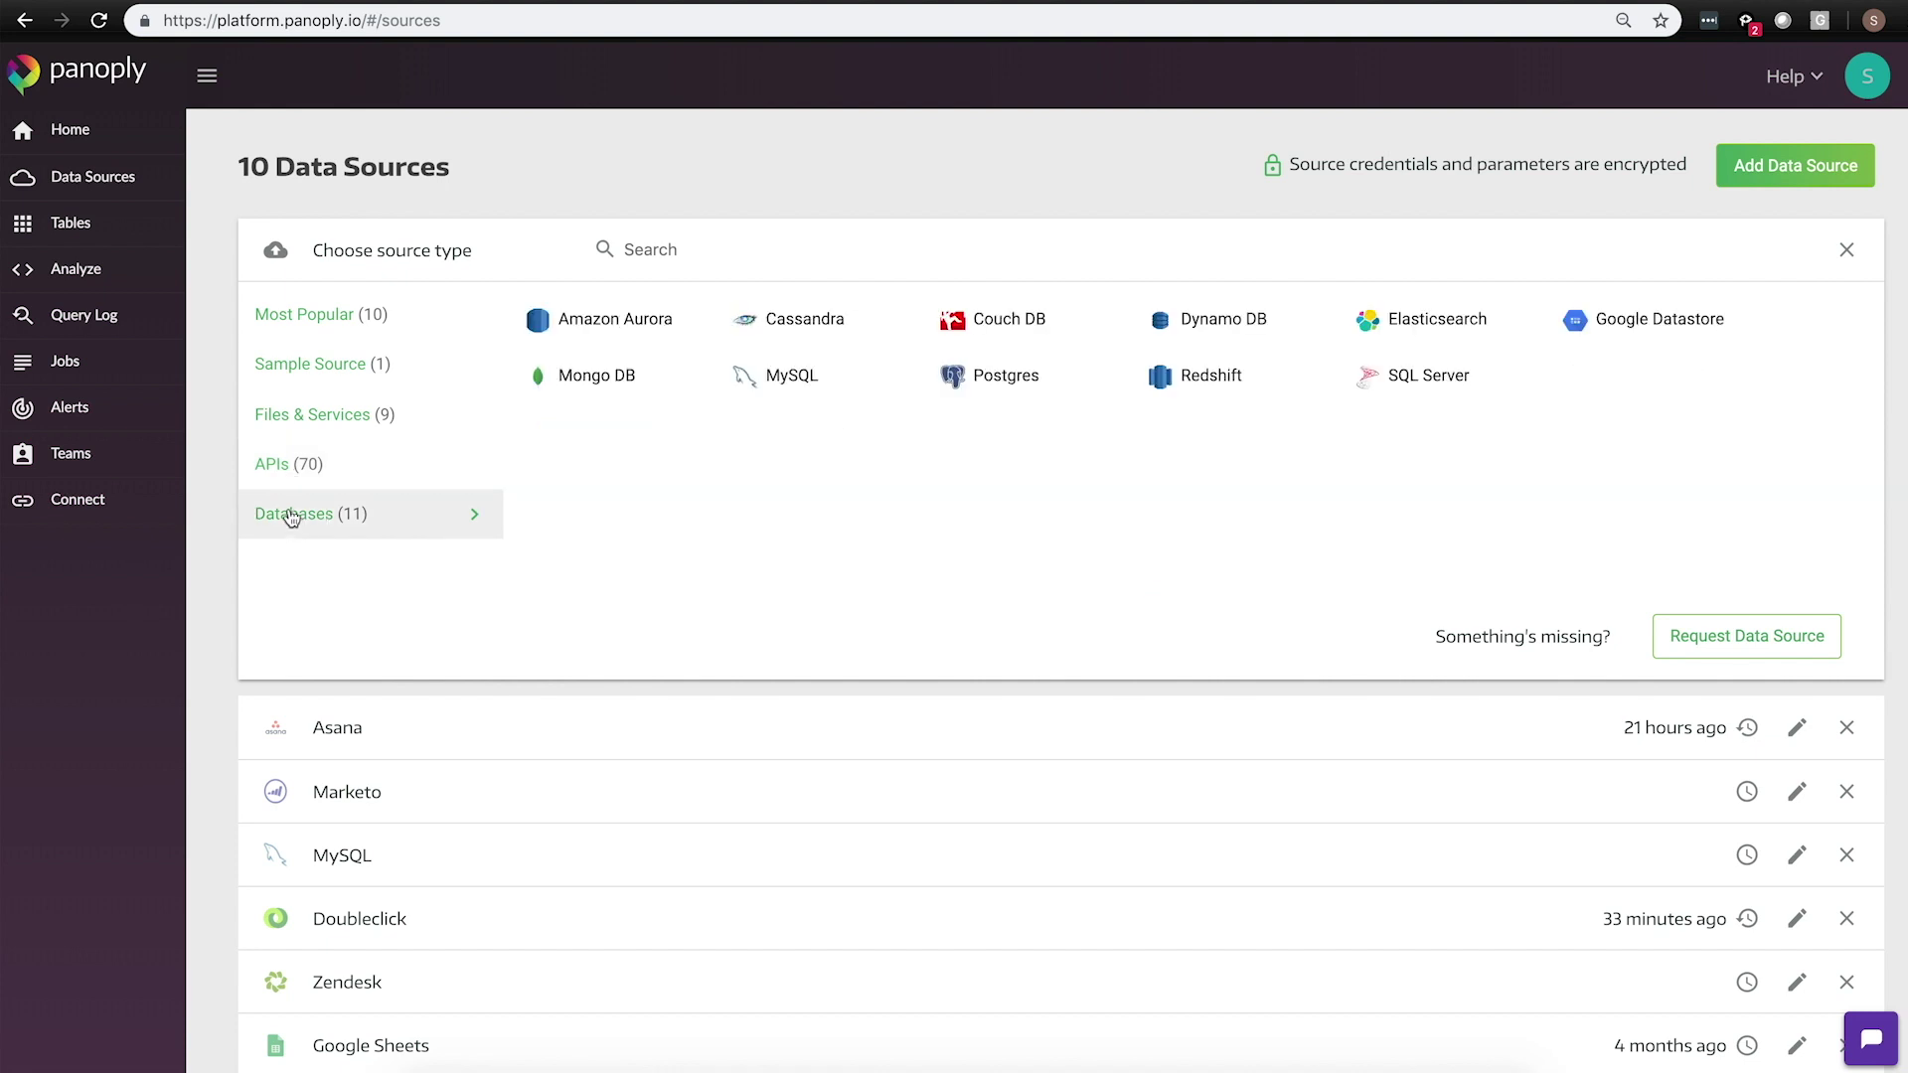
pyautogui.click(300, 413)
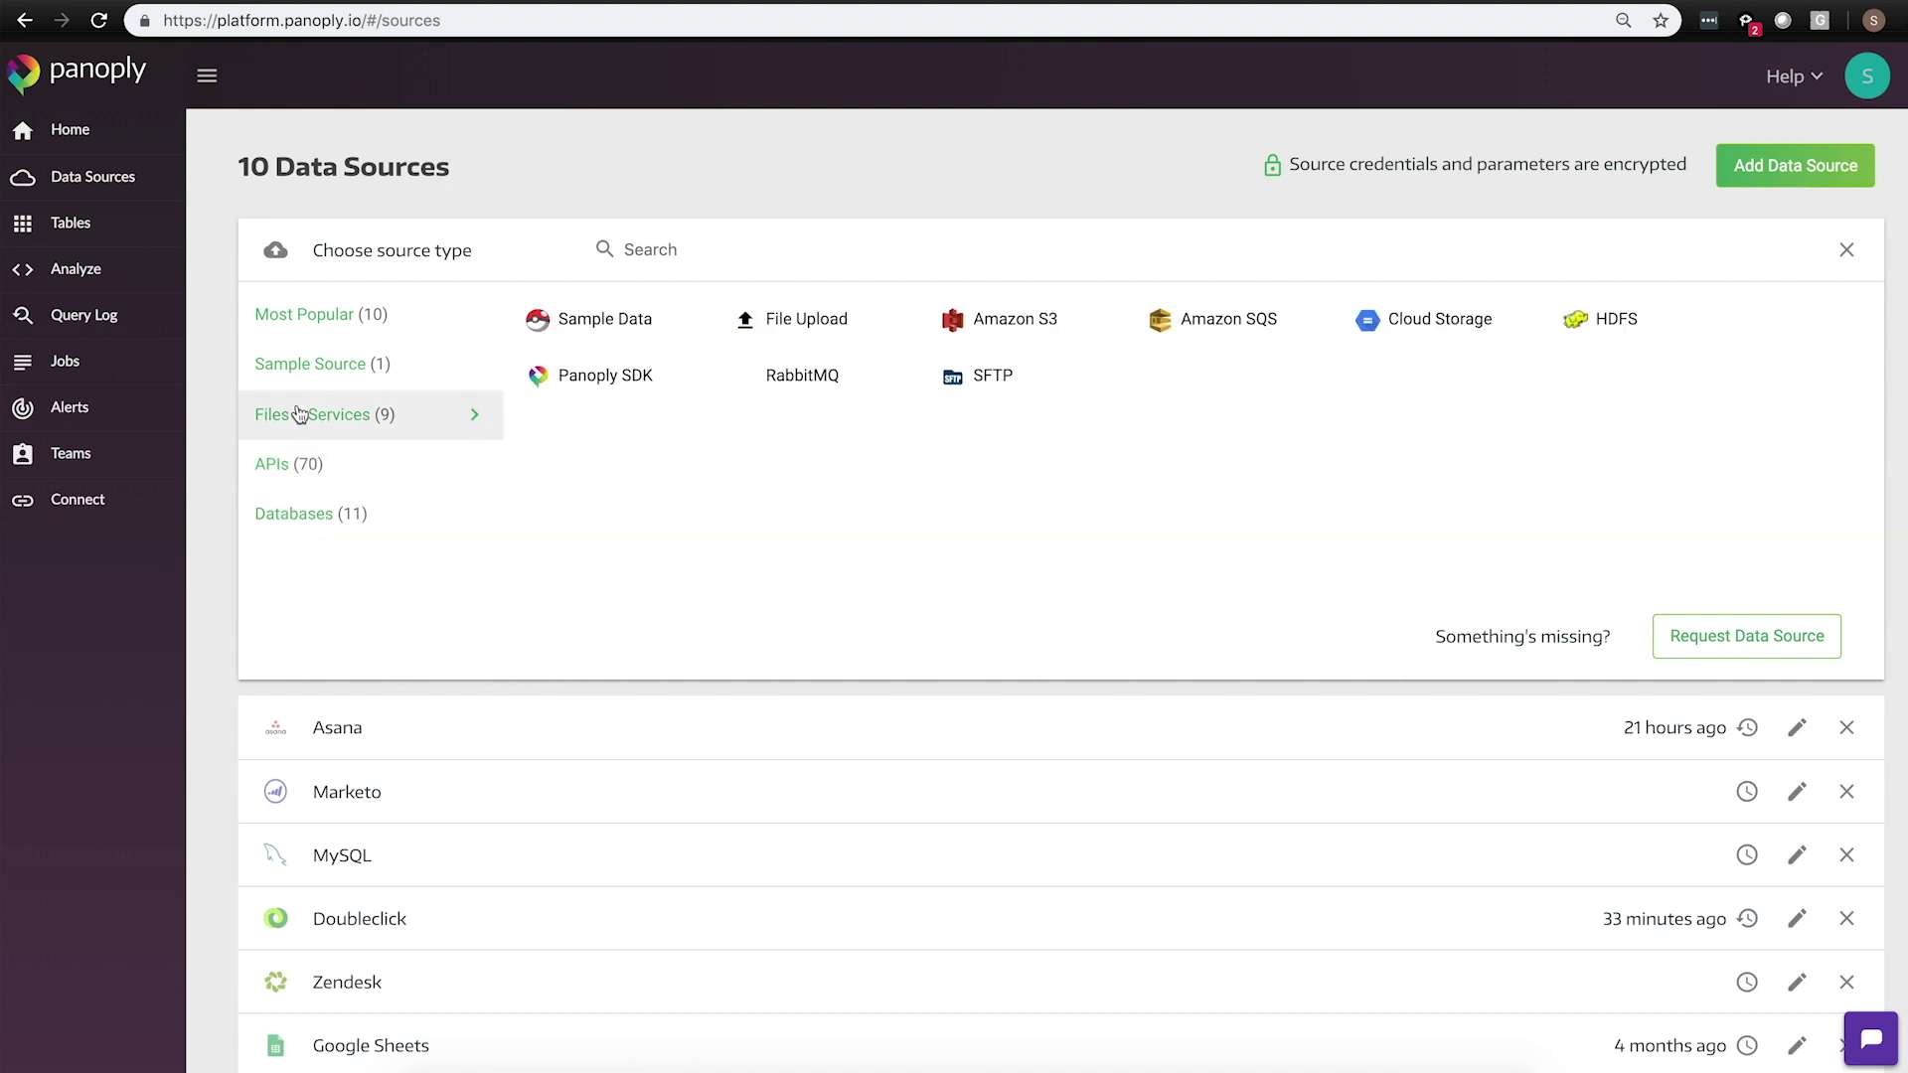
pyautogui.click(316, 314)
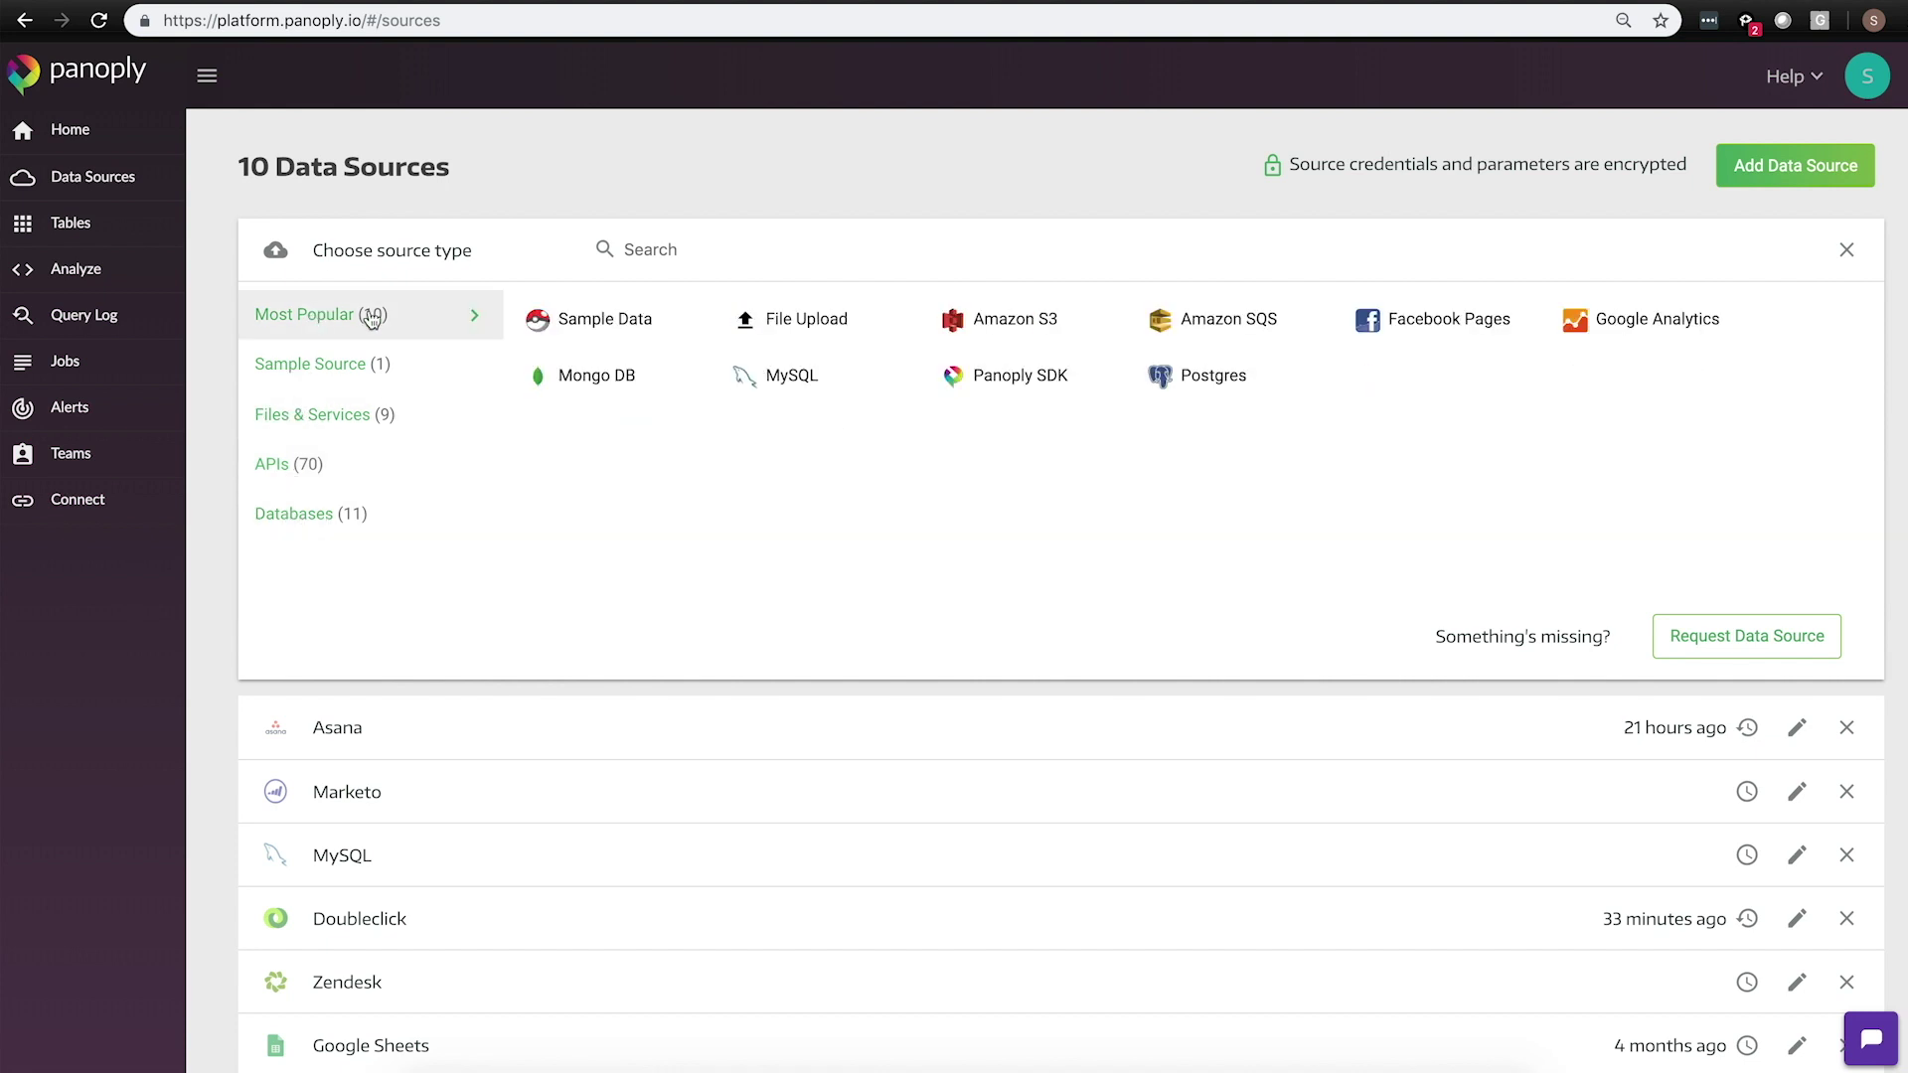
pyautogui.click(1635, 328)
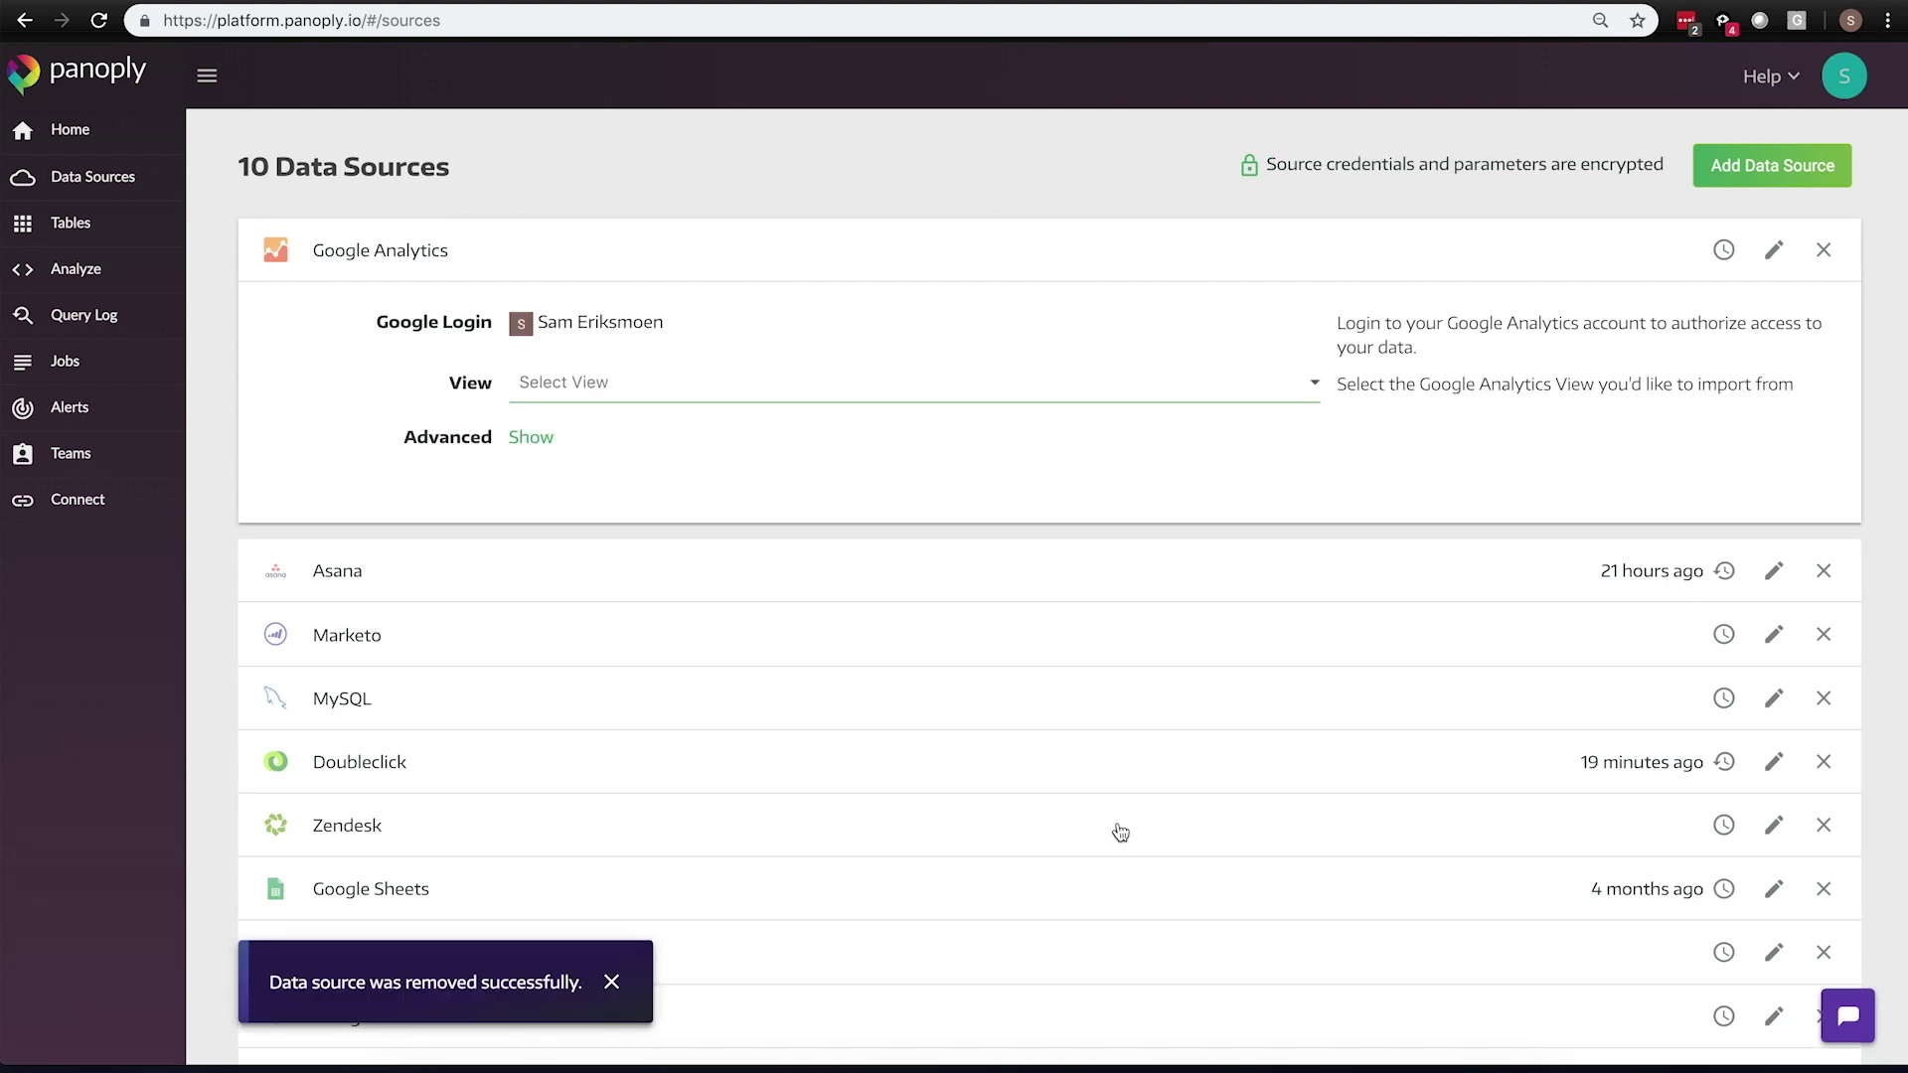
# Select the 'Panoply.io: All Web Site Data' Analytics view
pyautogui.click(686, 390)
pyautogui.click(678, 409)
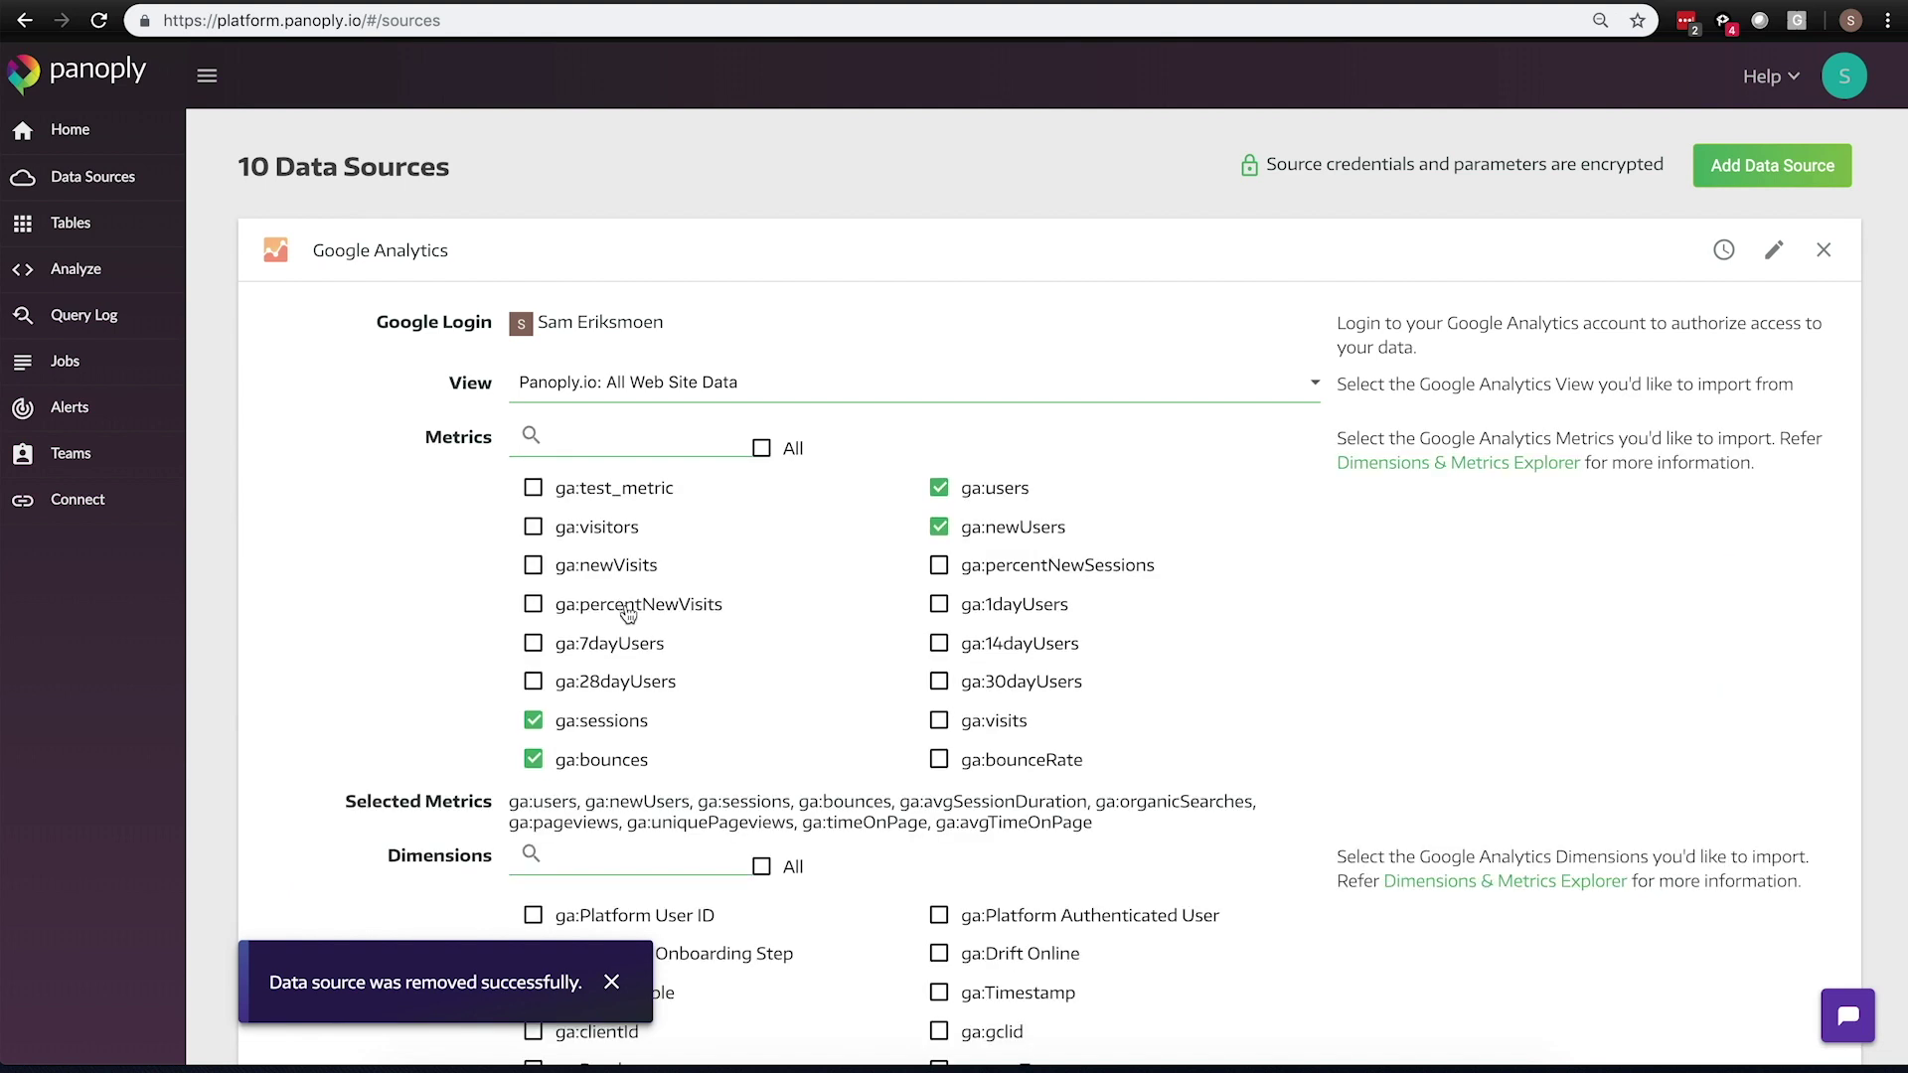
pyautogui.scroll(-2, 572, 606)
pyautogui.scroll(-3, 477, 547)
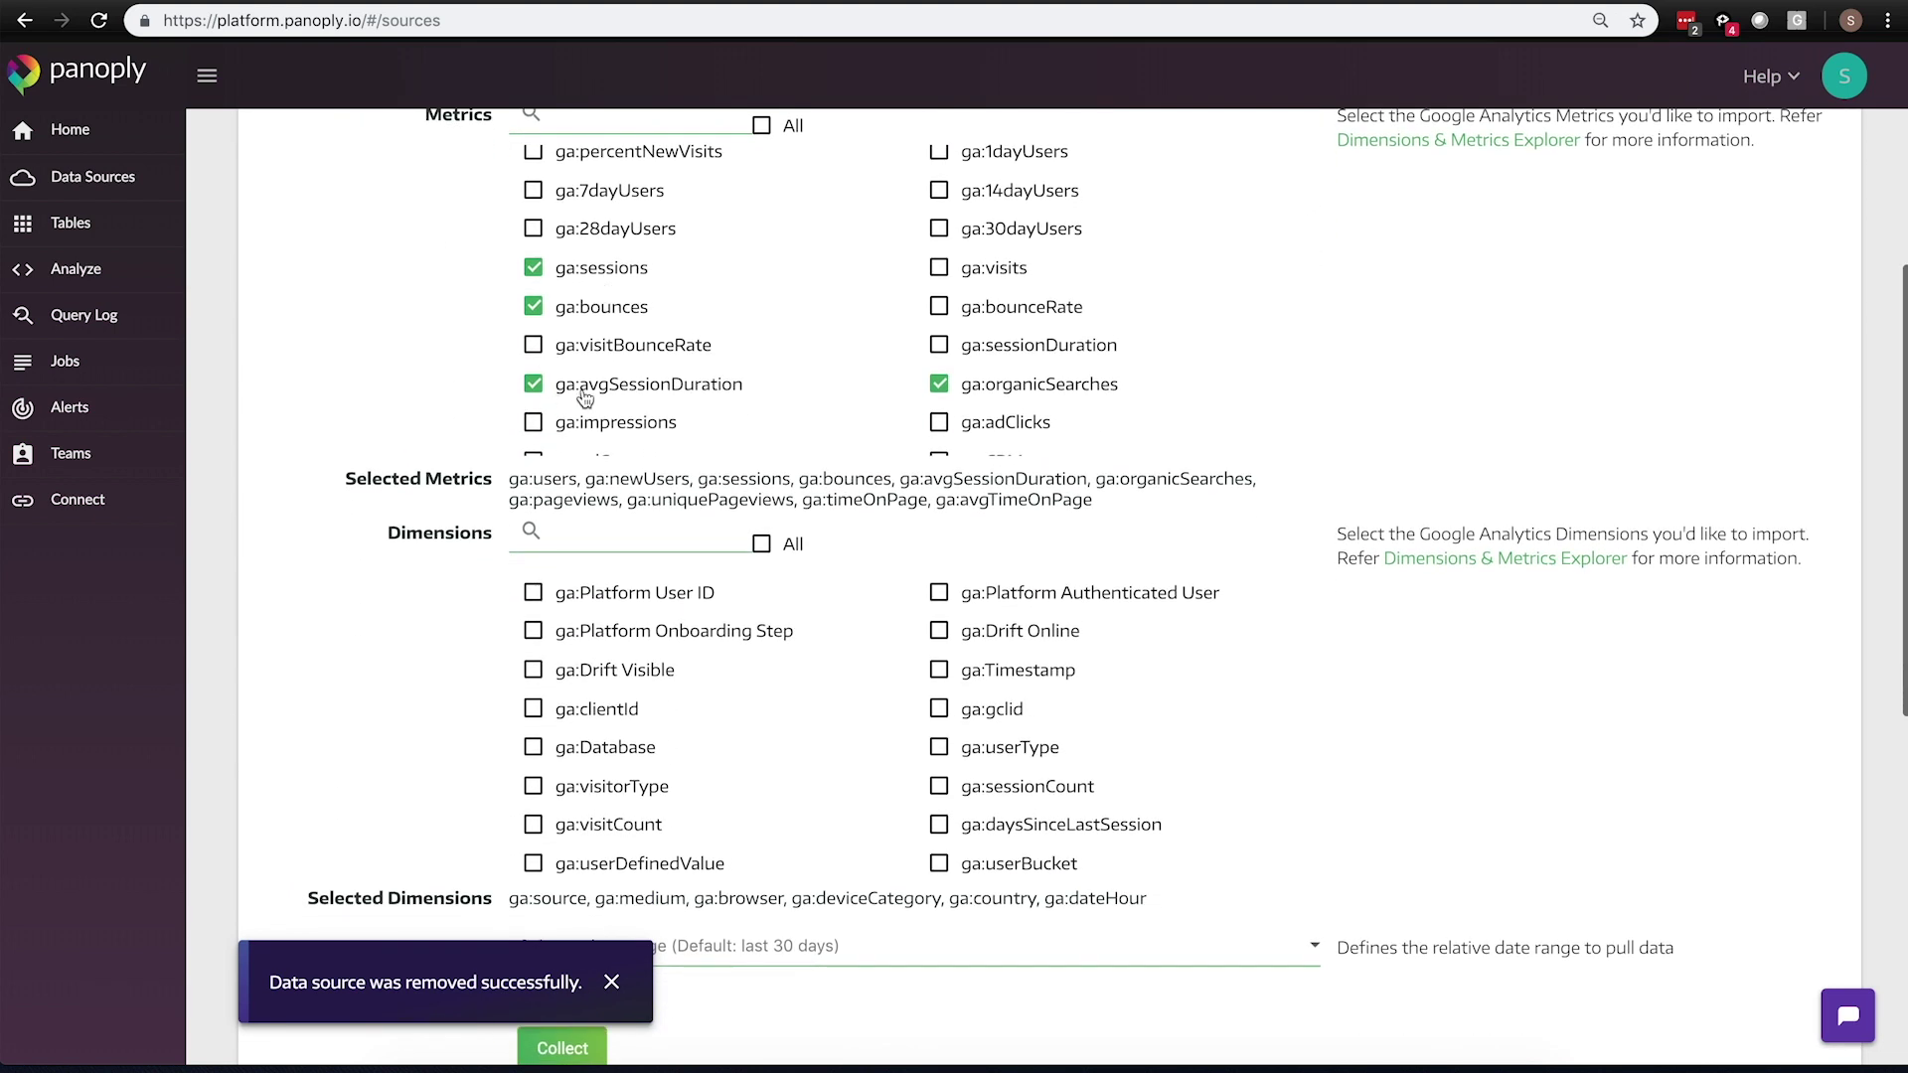
# Dismiss the notification, keep the date range at Last Day, and start collecting
pyautogui.click(611, 982)
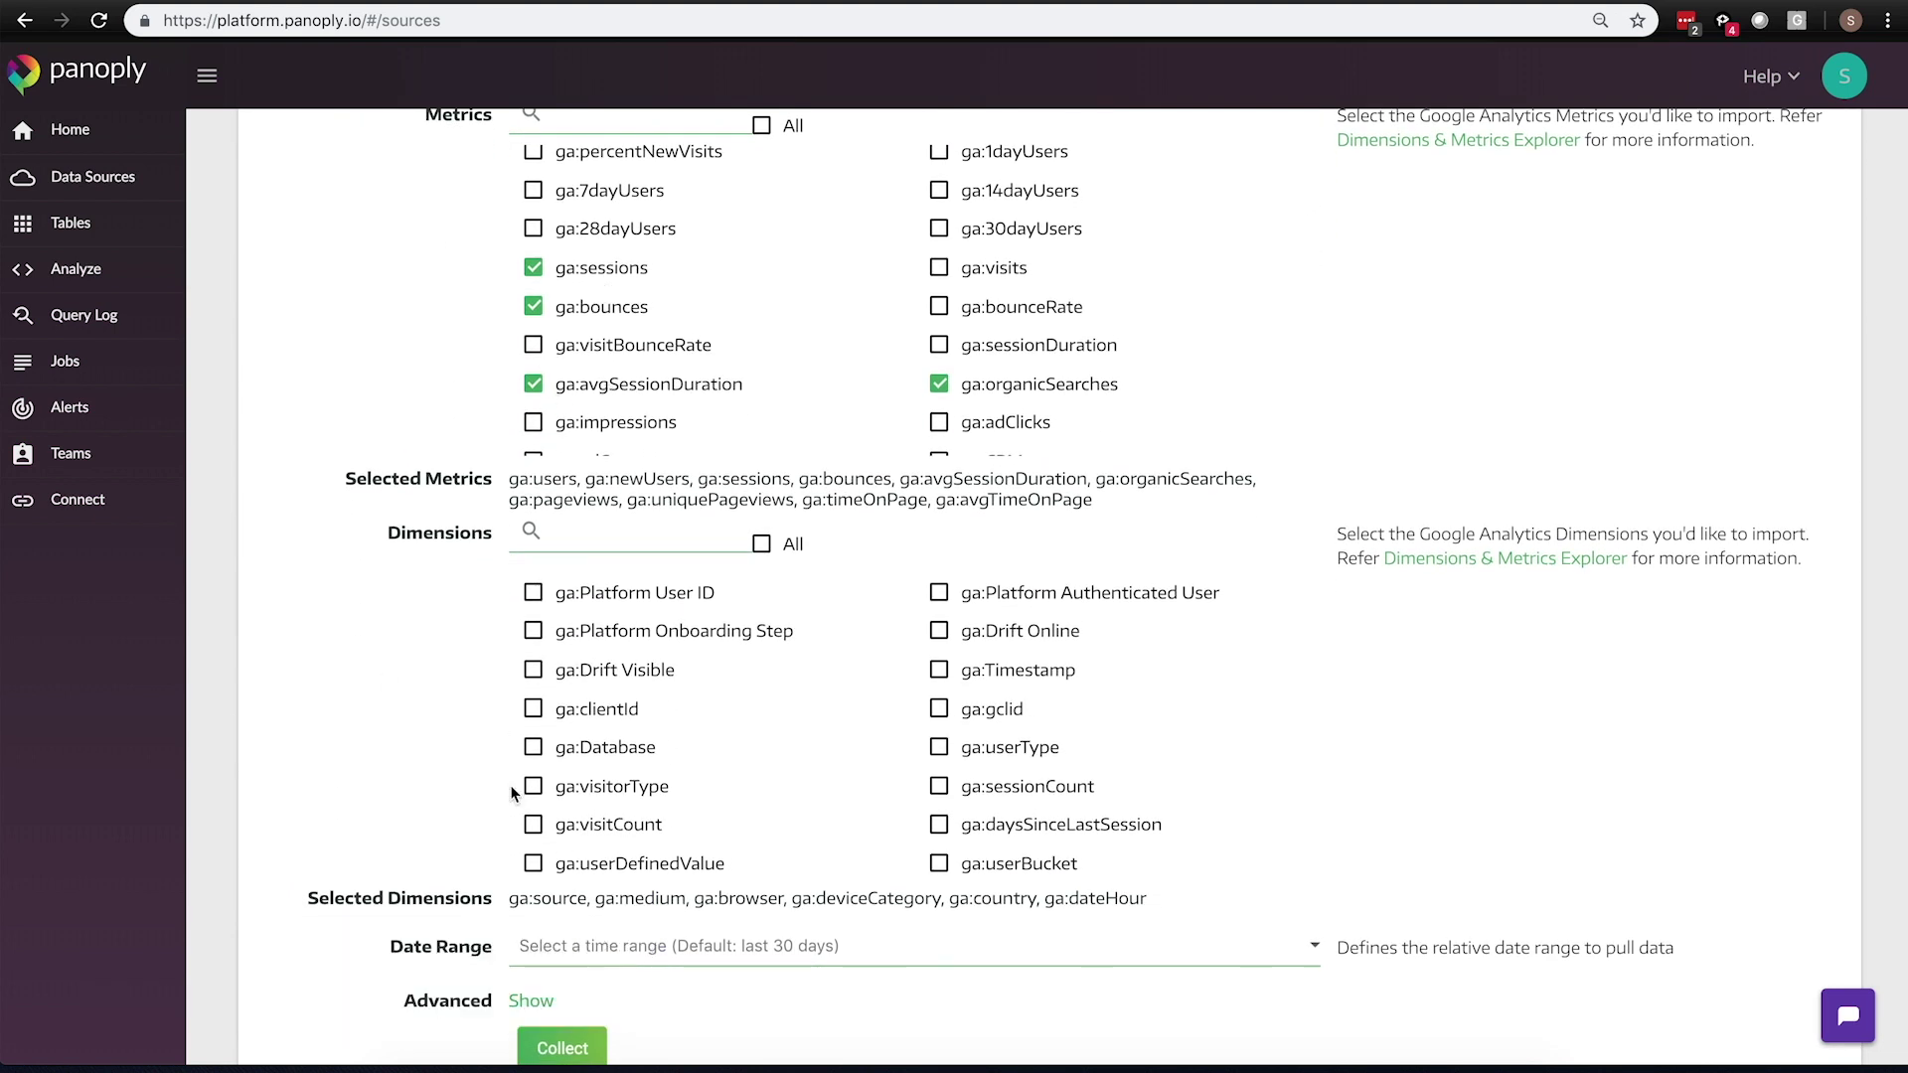
pyautogui.scroll(-1, 402, 701)
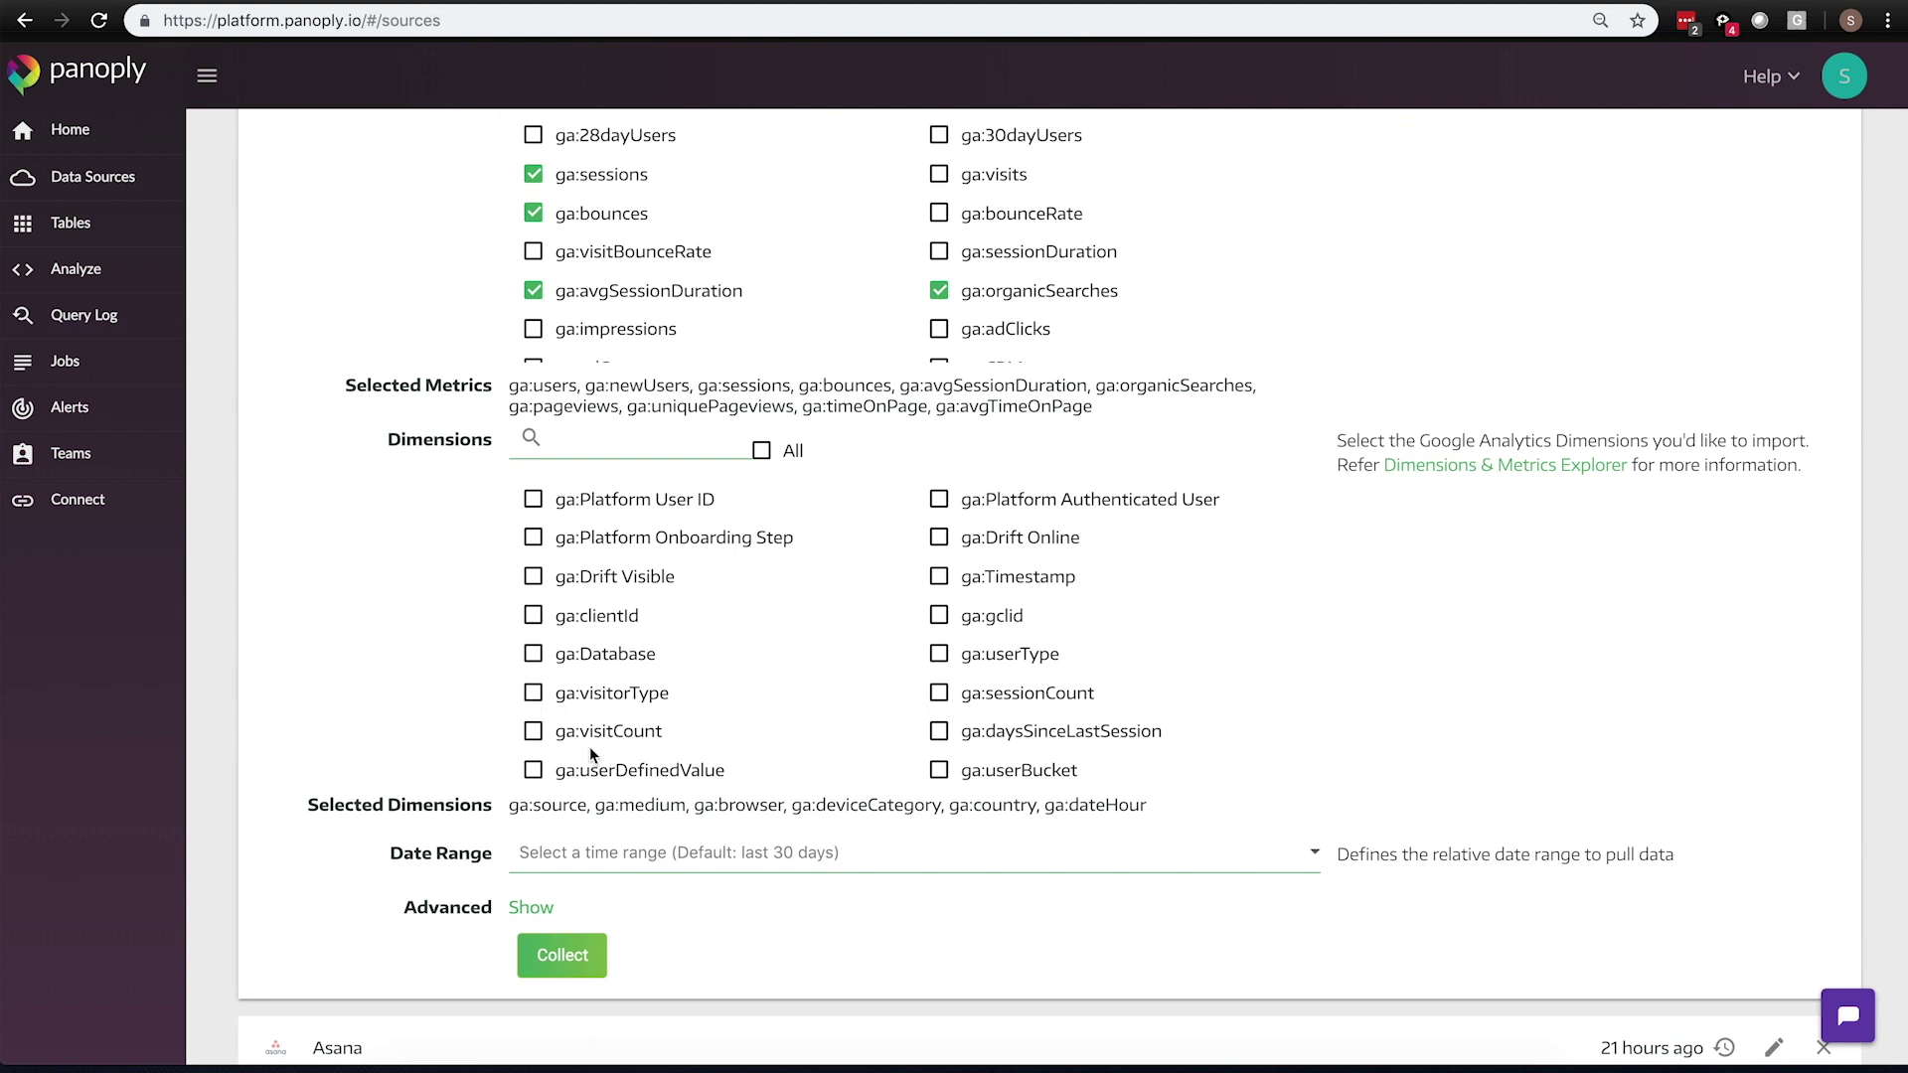
pyautogui.click(616, 863)
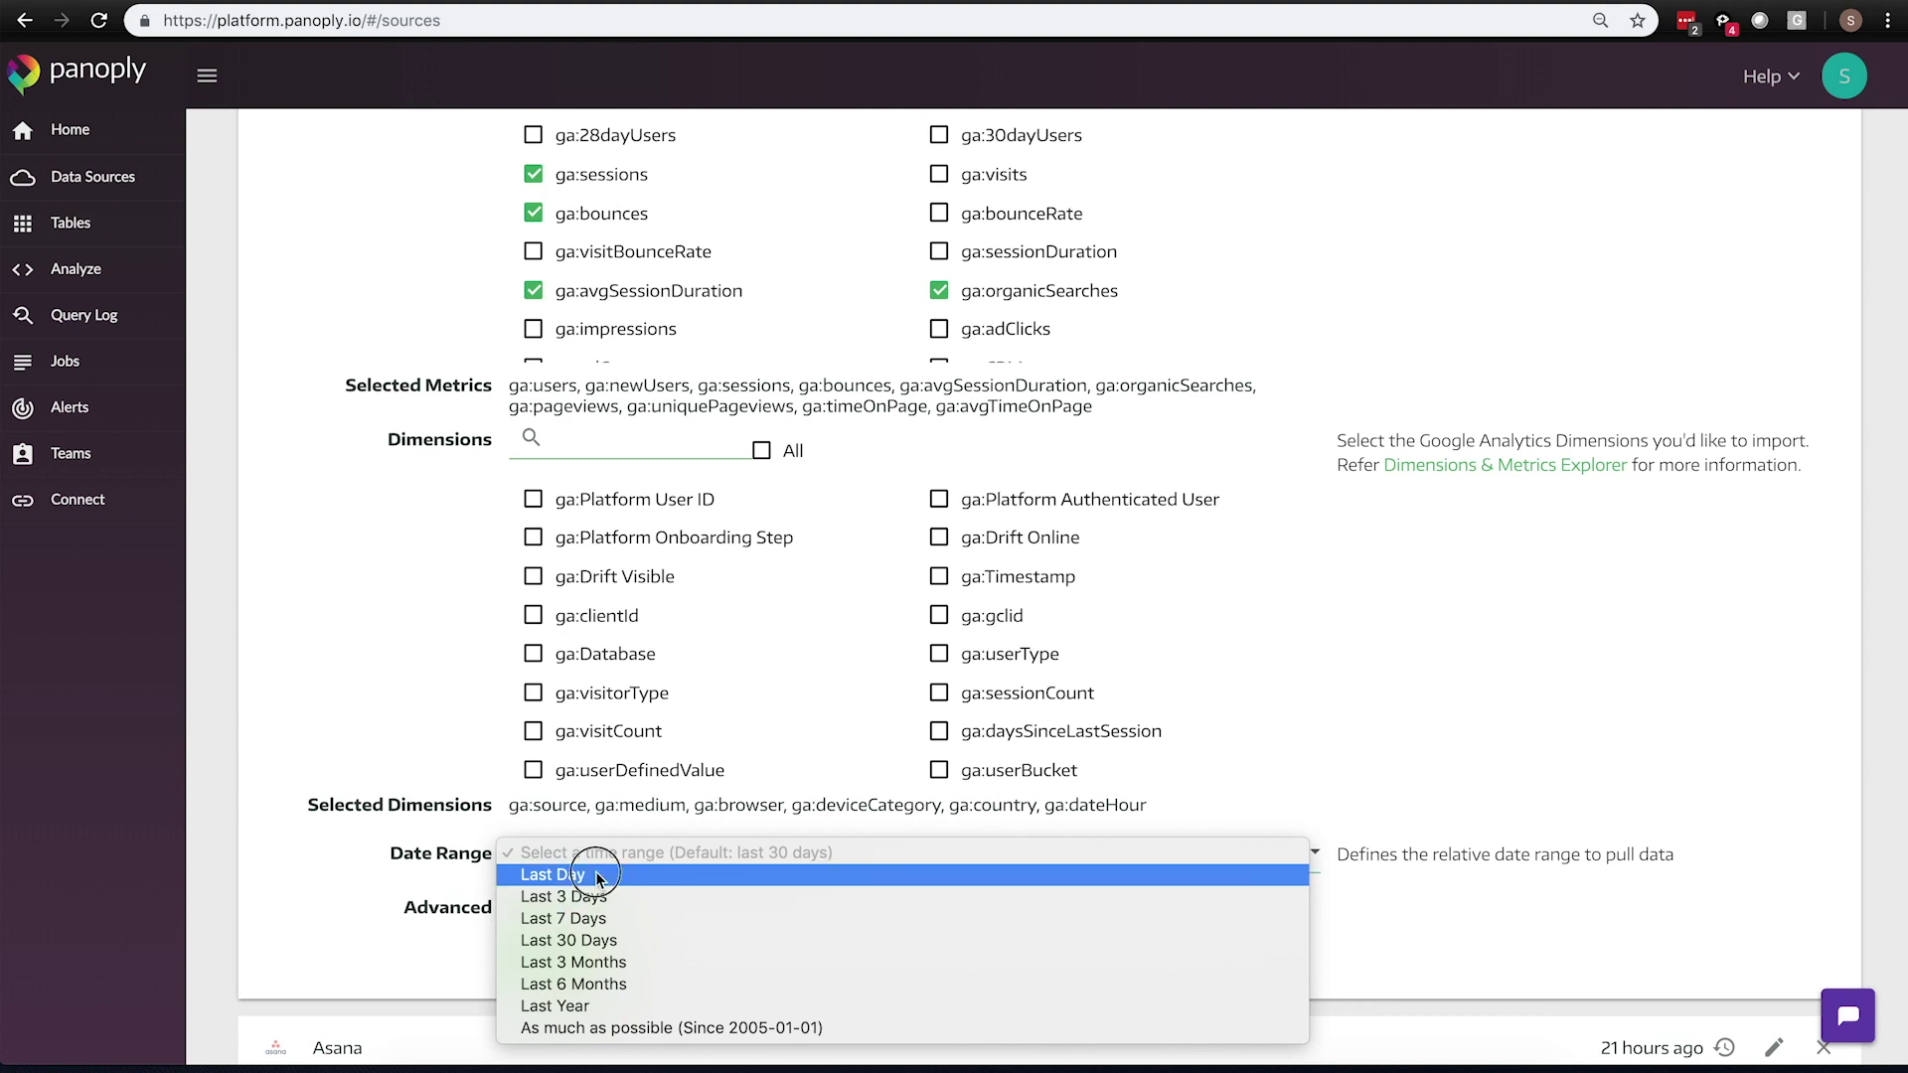
pyautogui.press('Escape')
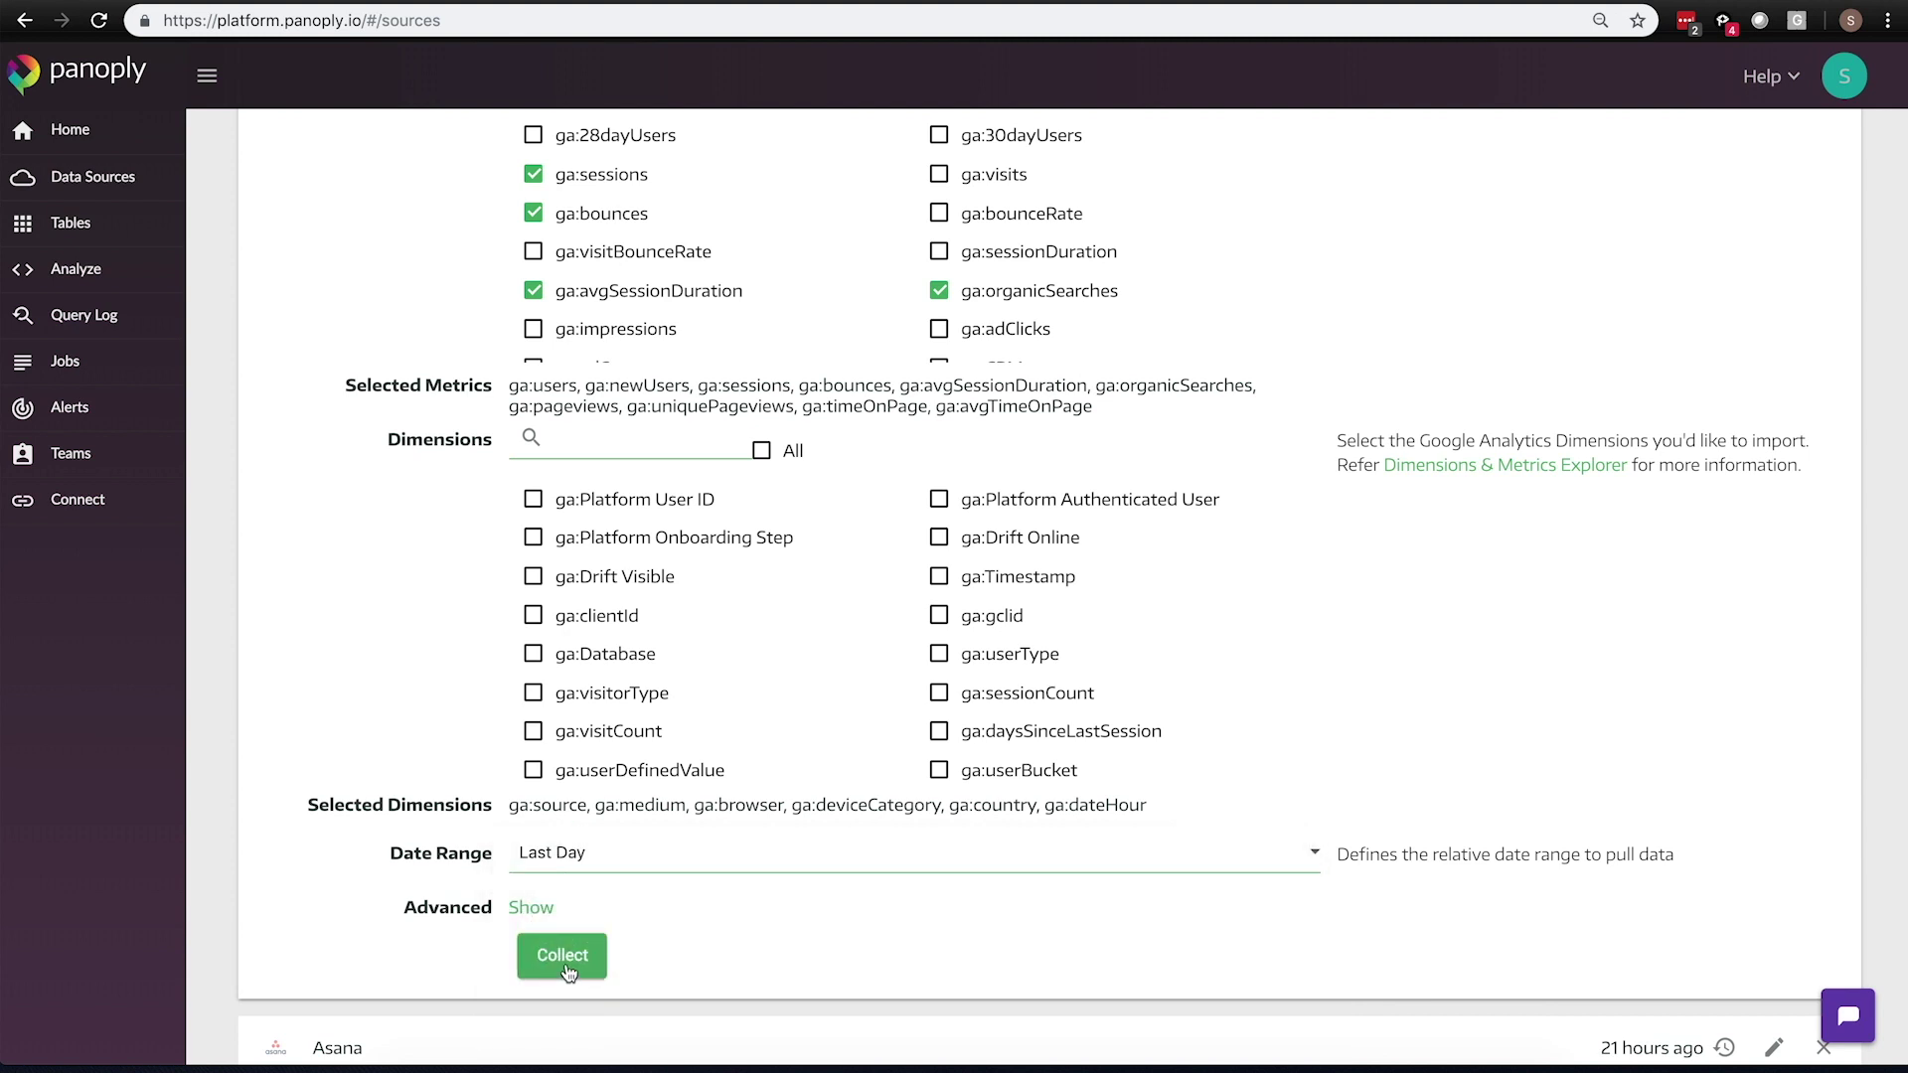
pyautogui.click(563, 957)
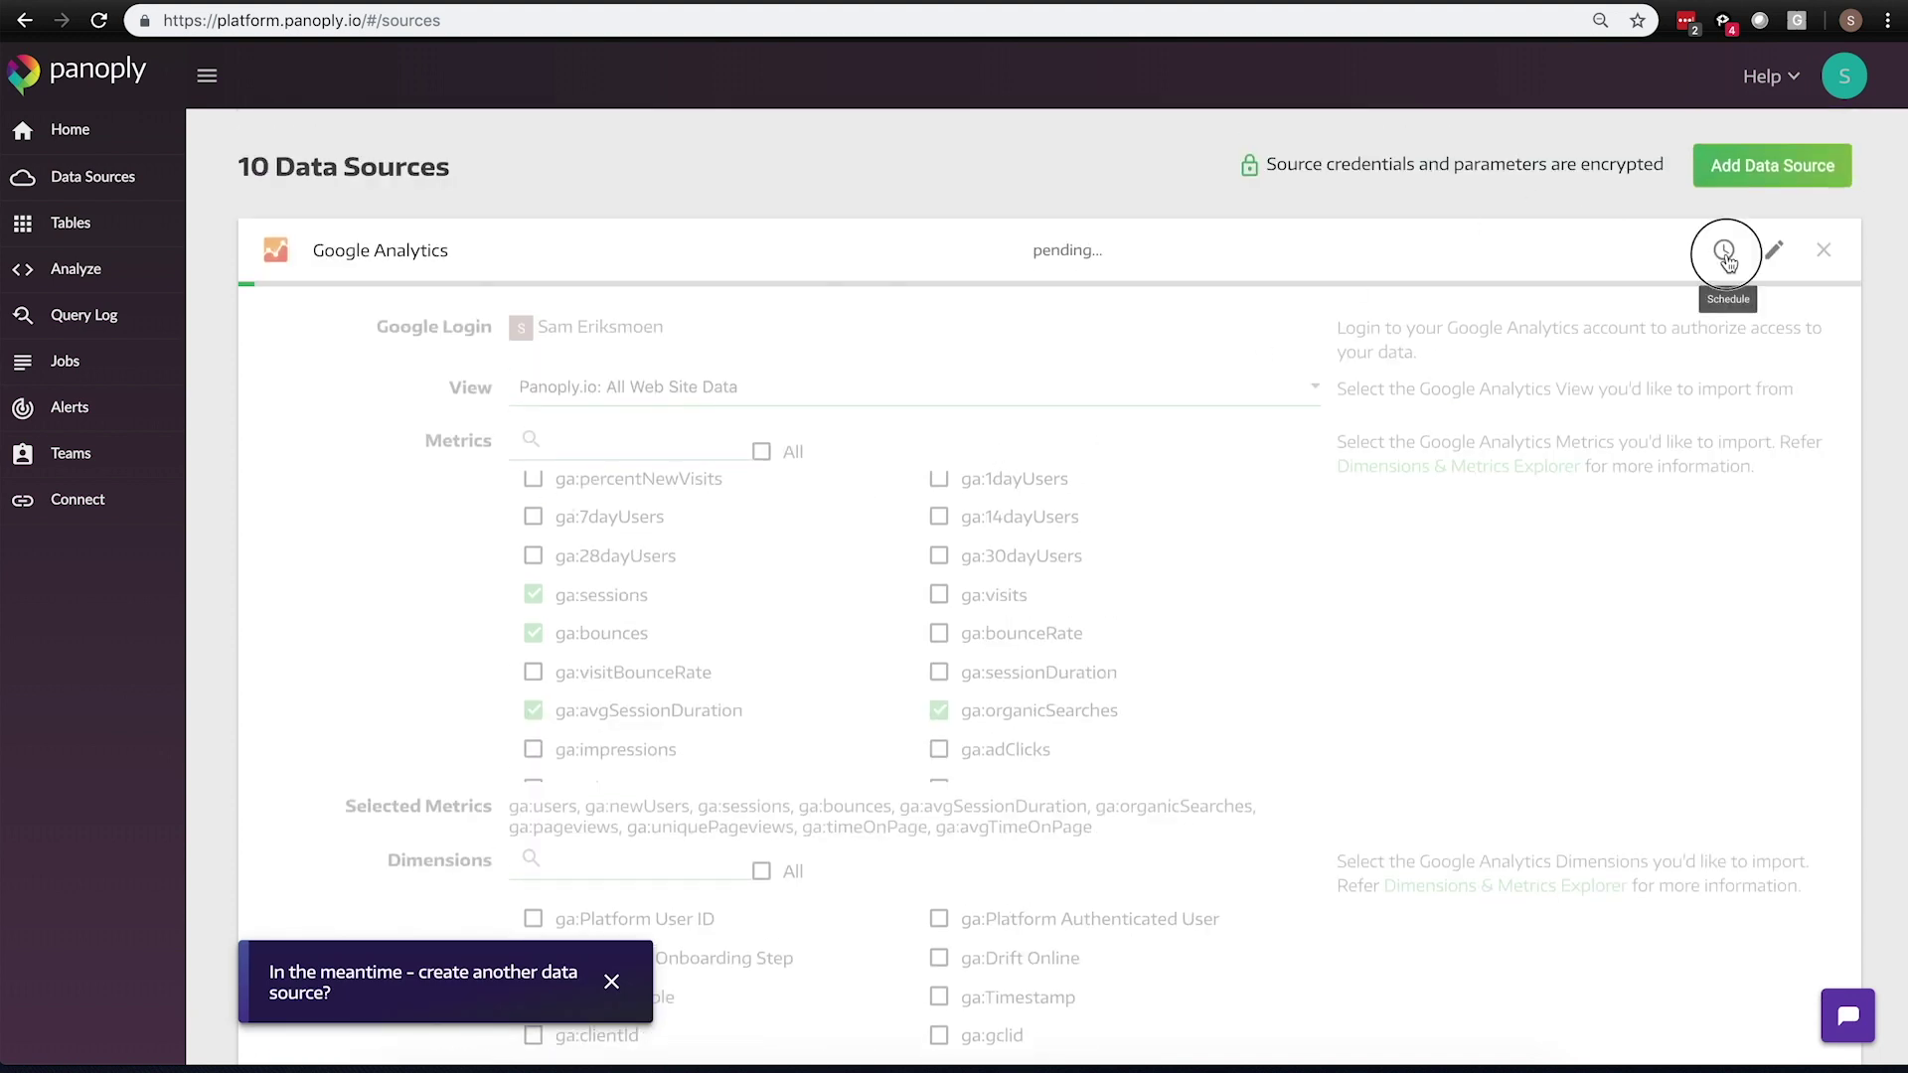
# Schedule the Google Analytics source to collect Every Day, Every Hour
pyautogui.click(1726, 256)
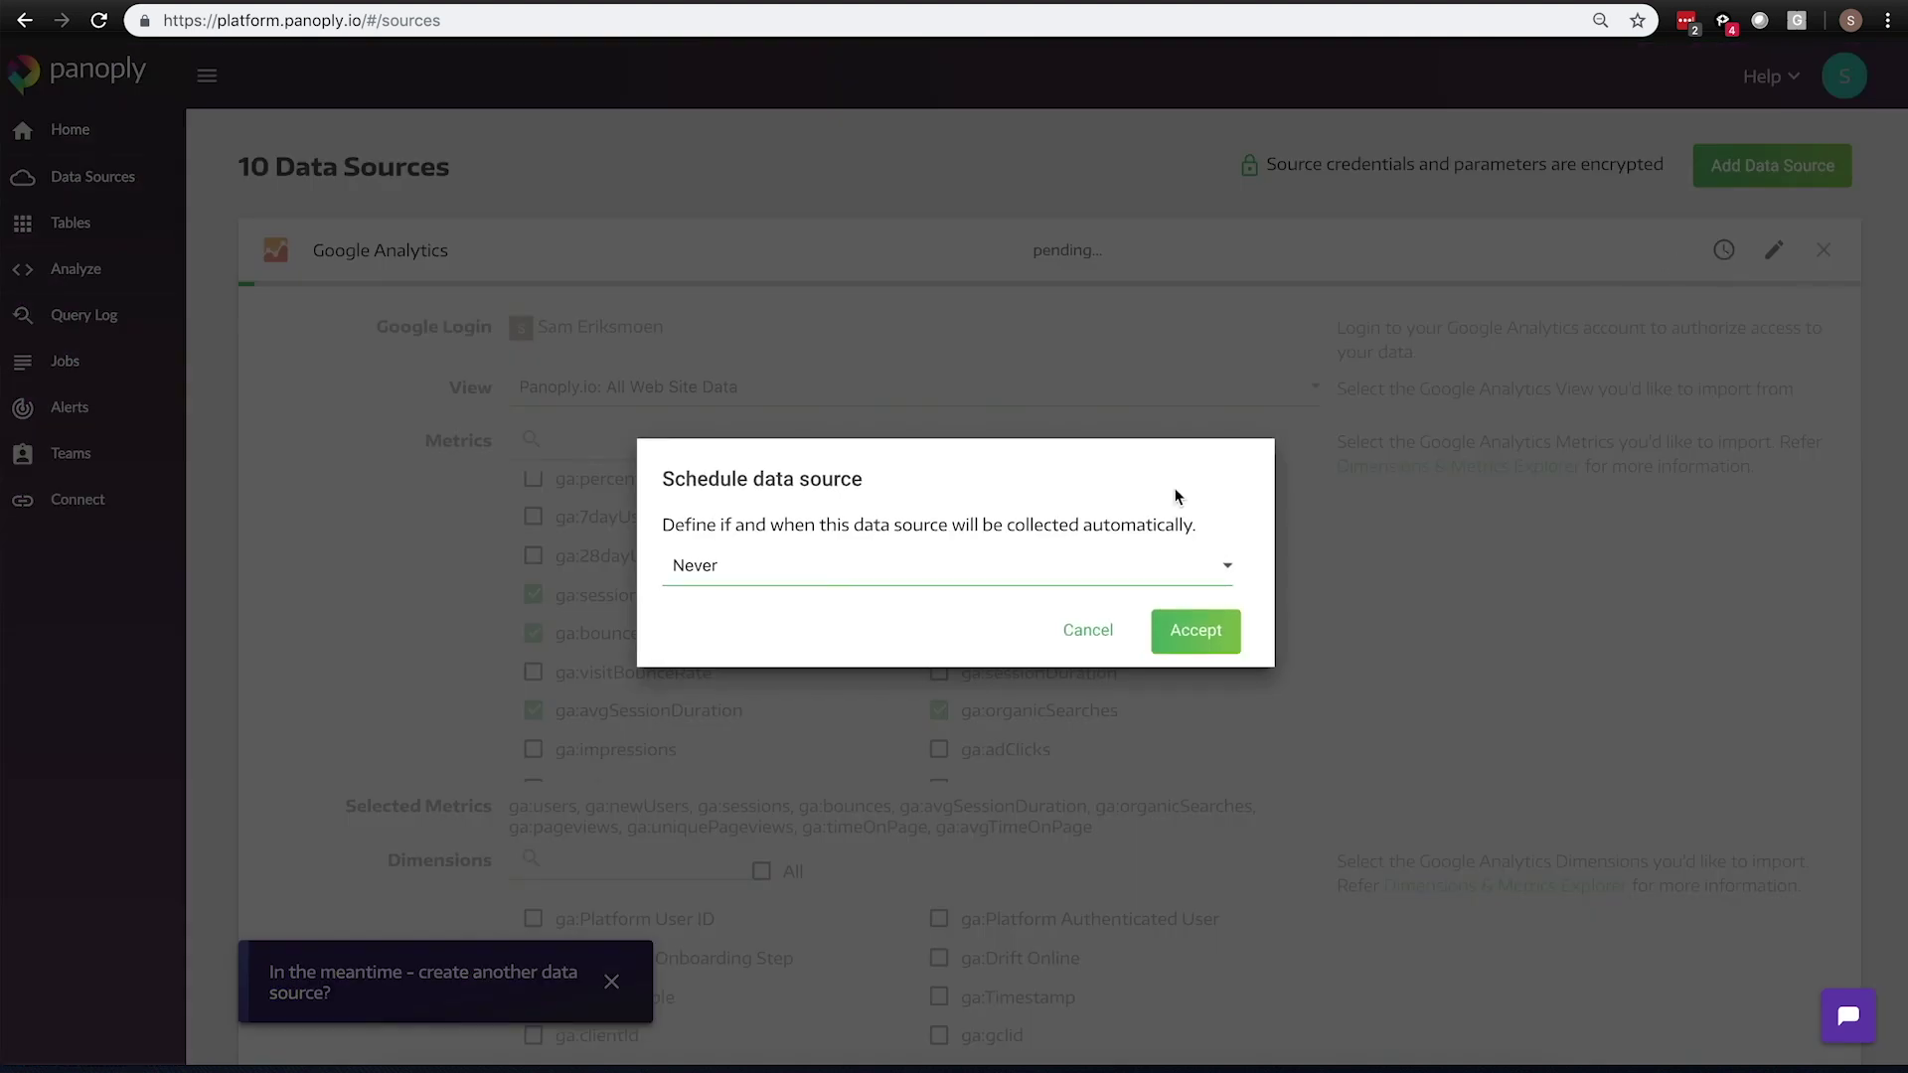
pyautogui.click(1020, 574)
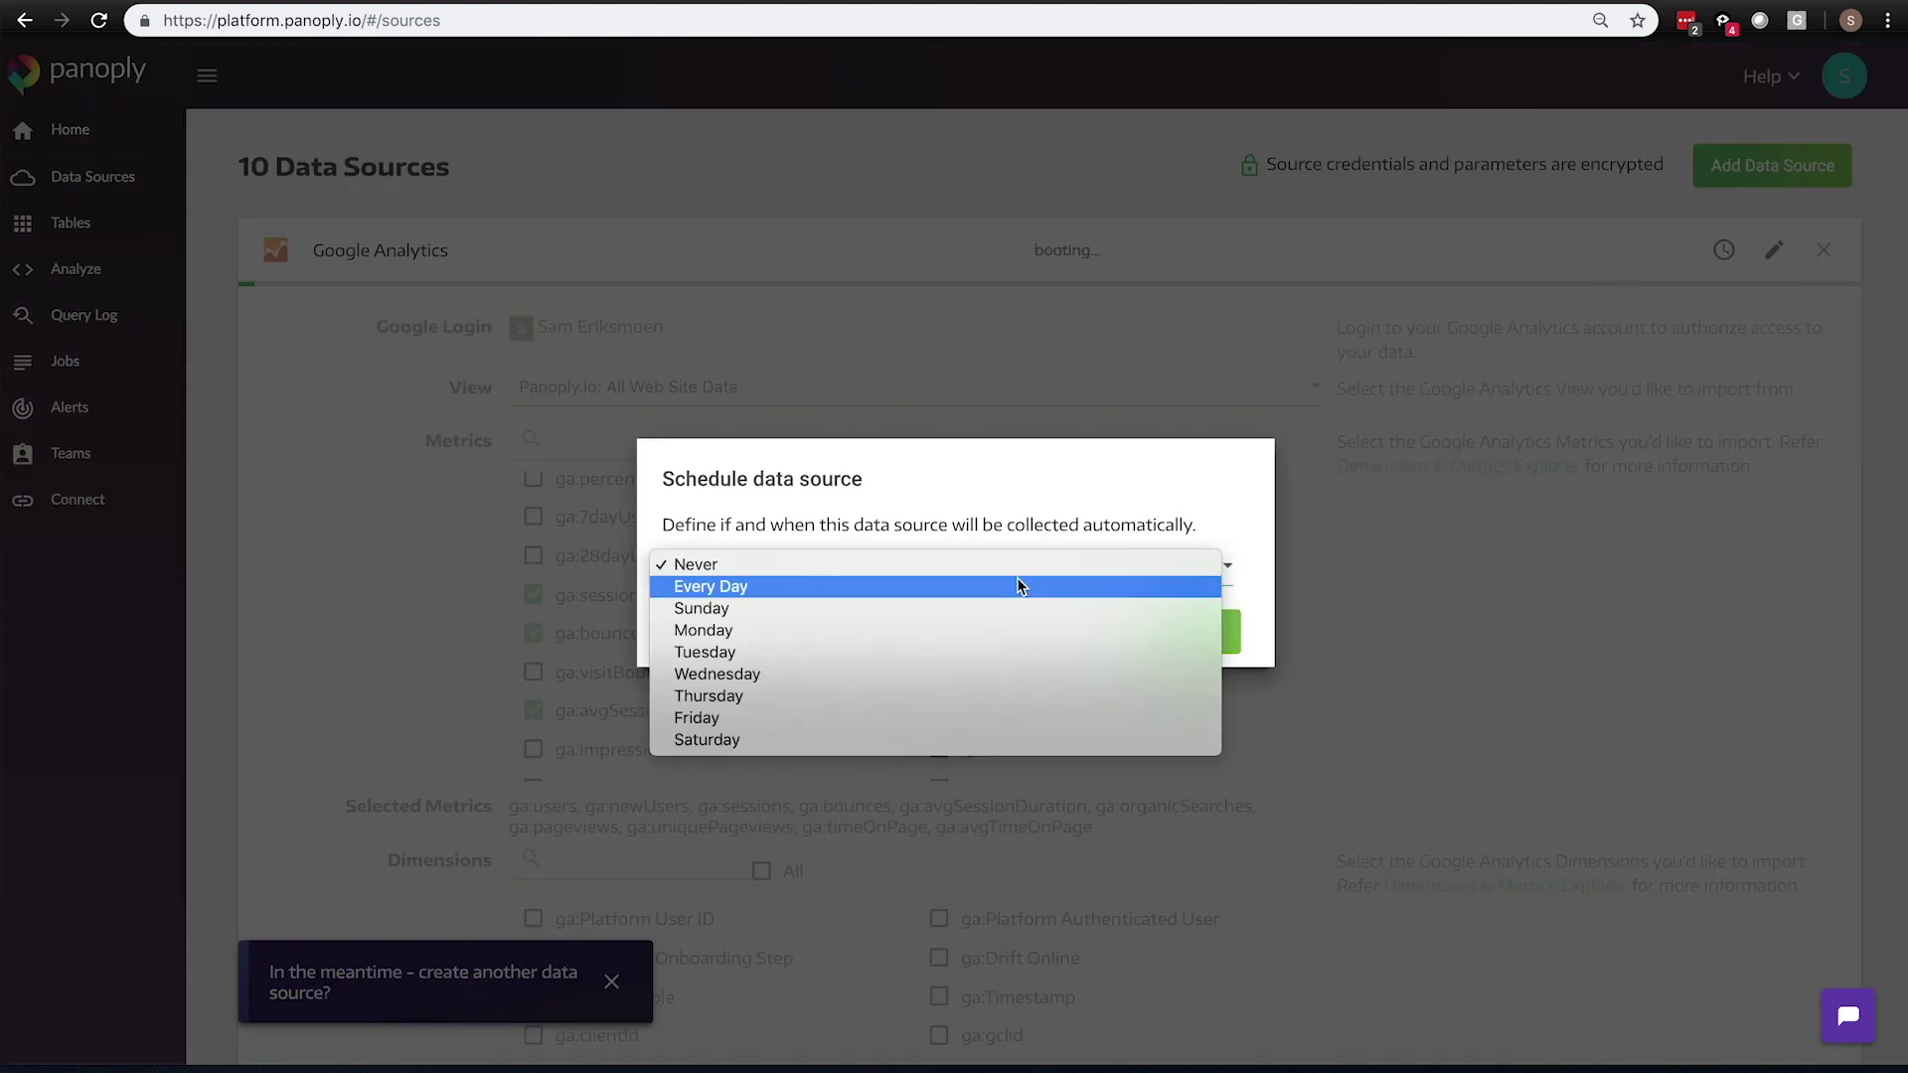
pyautogui.click(730, 591)
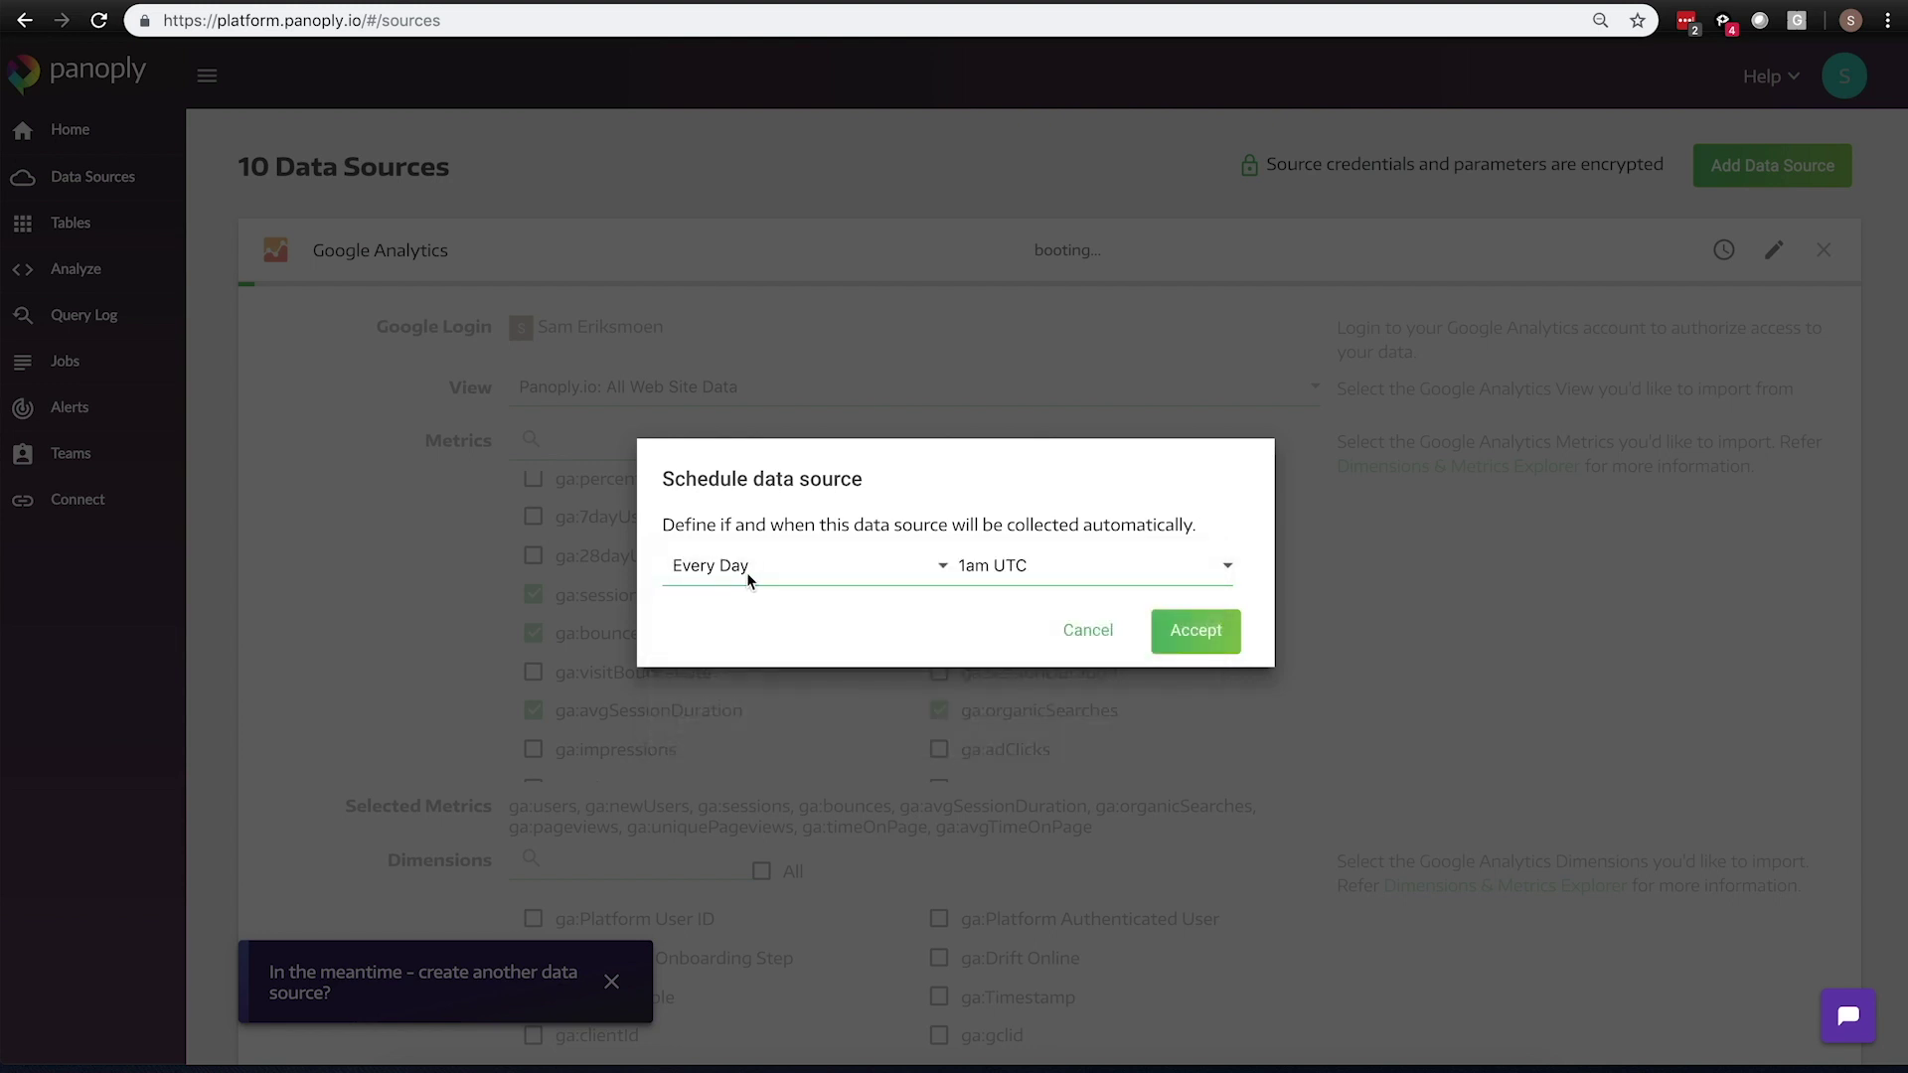
pyautogui.click(1006, 571)
pyautogui.click(1006, 432)
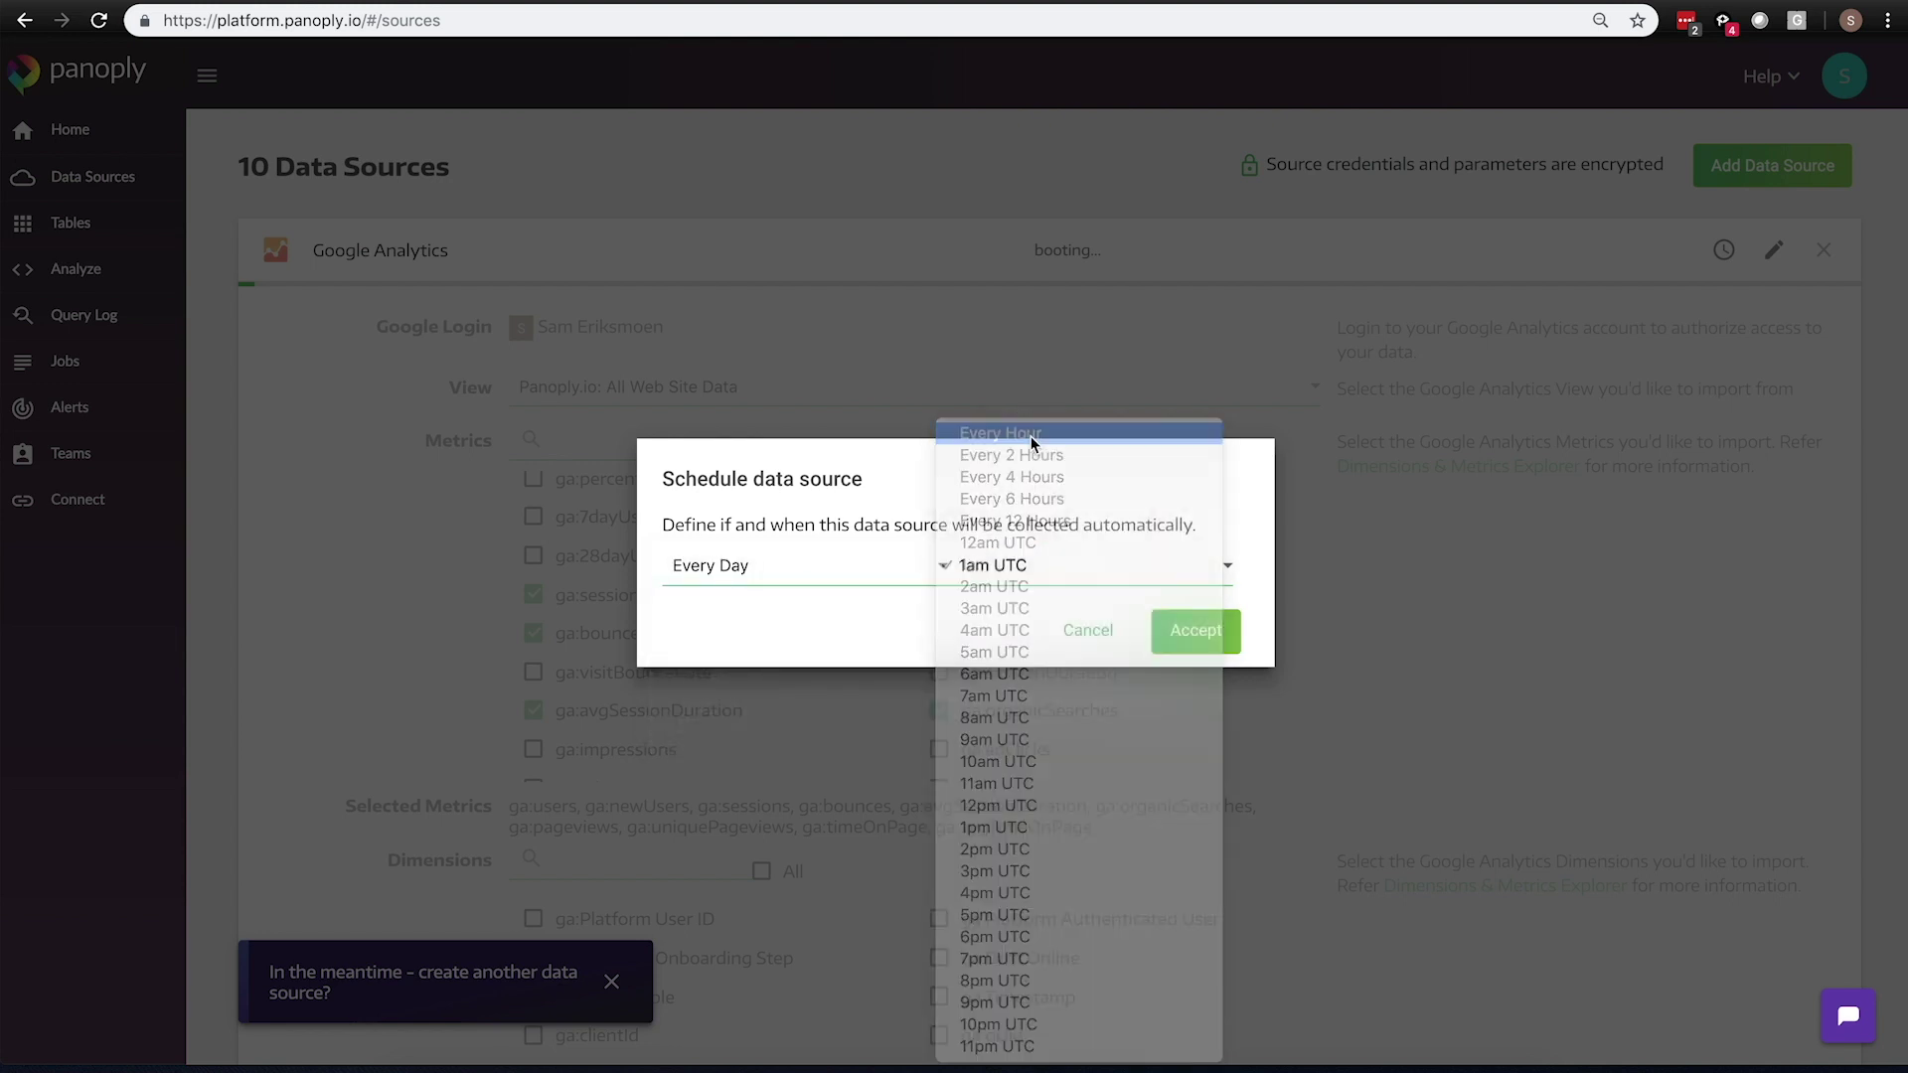
pyautogui.click(1195, 636)
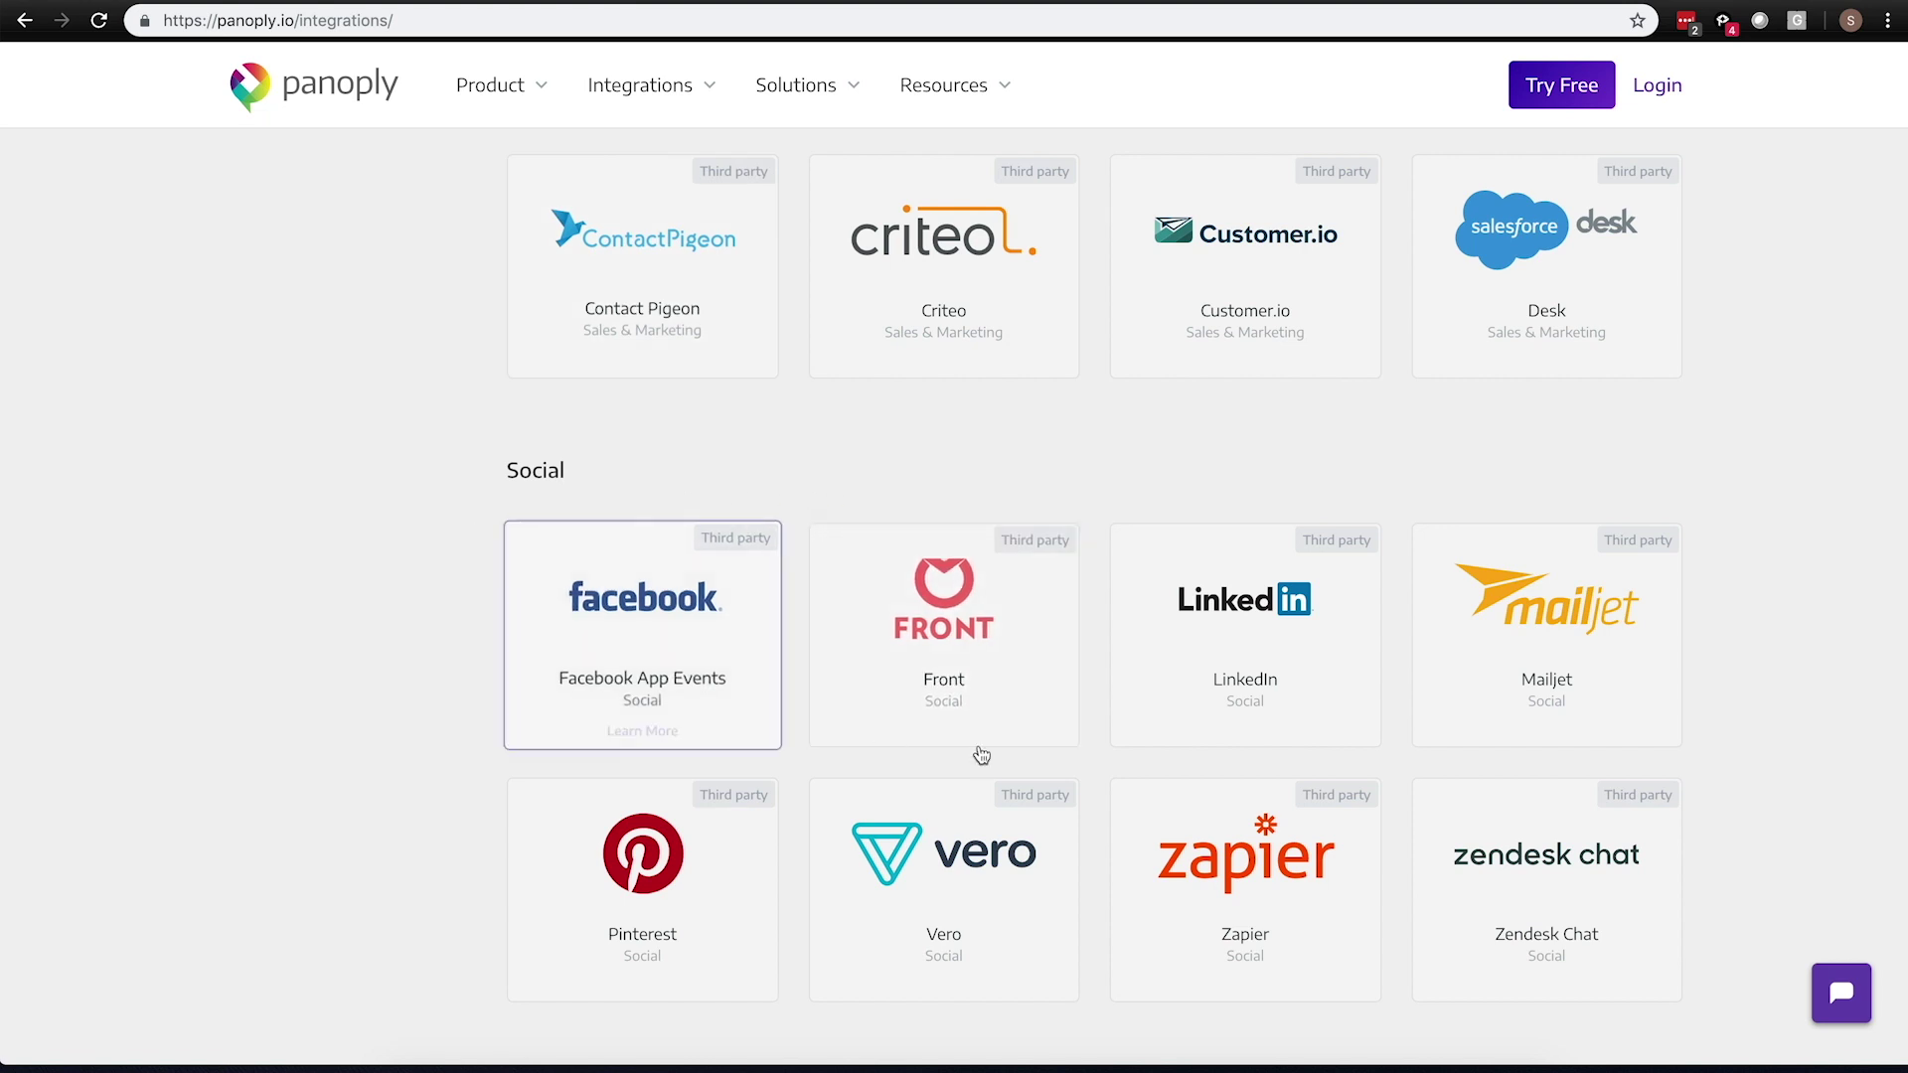
# Scroll back up through the panoply.io integrations catalogue
pyautogui.scroll(2, 583, 567)
pyautogui.scroll(12, 583, 566)
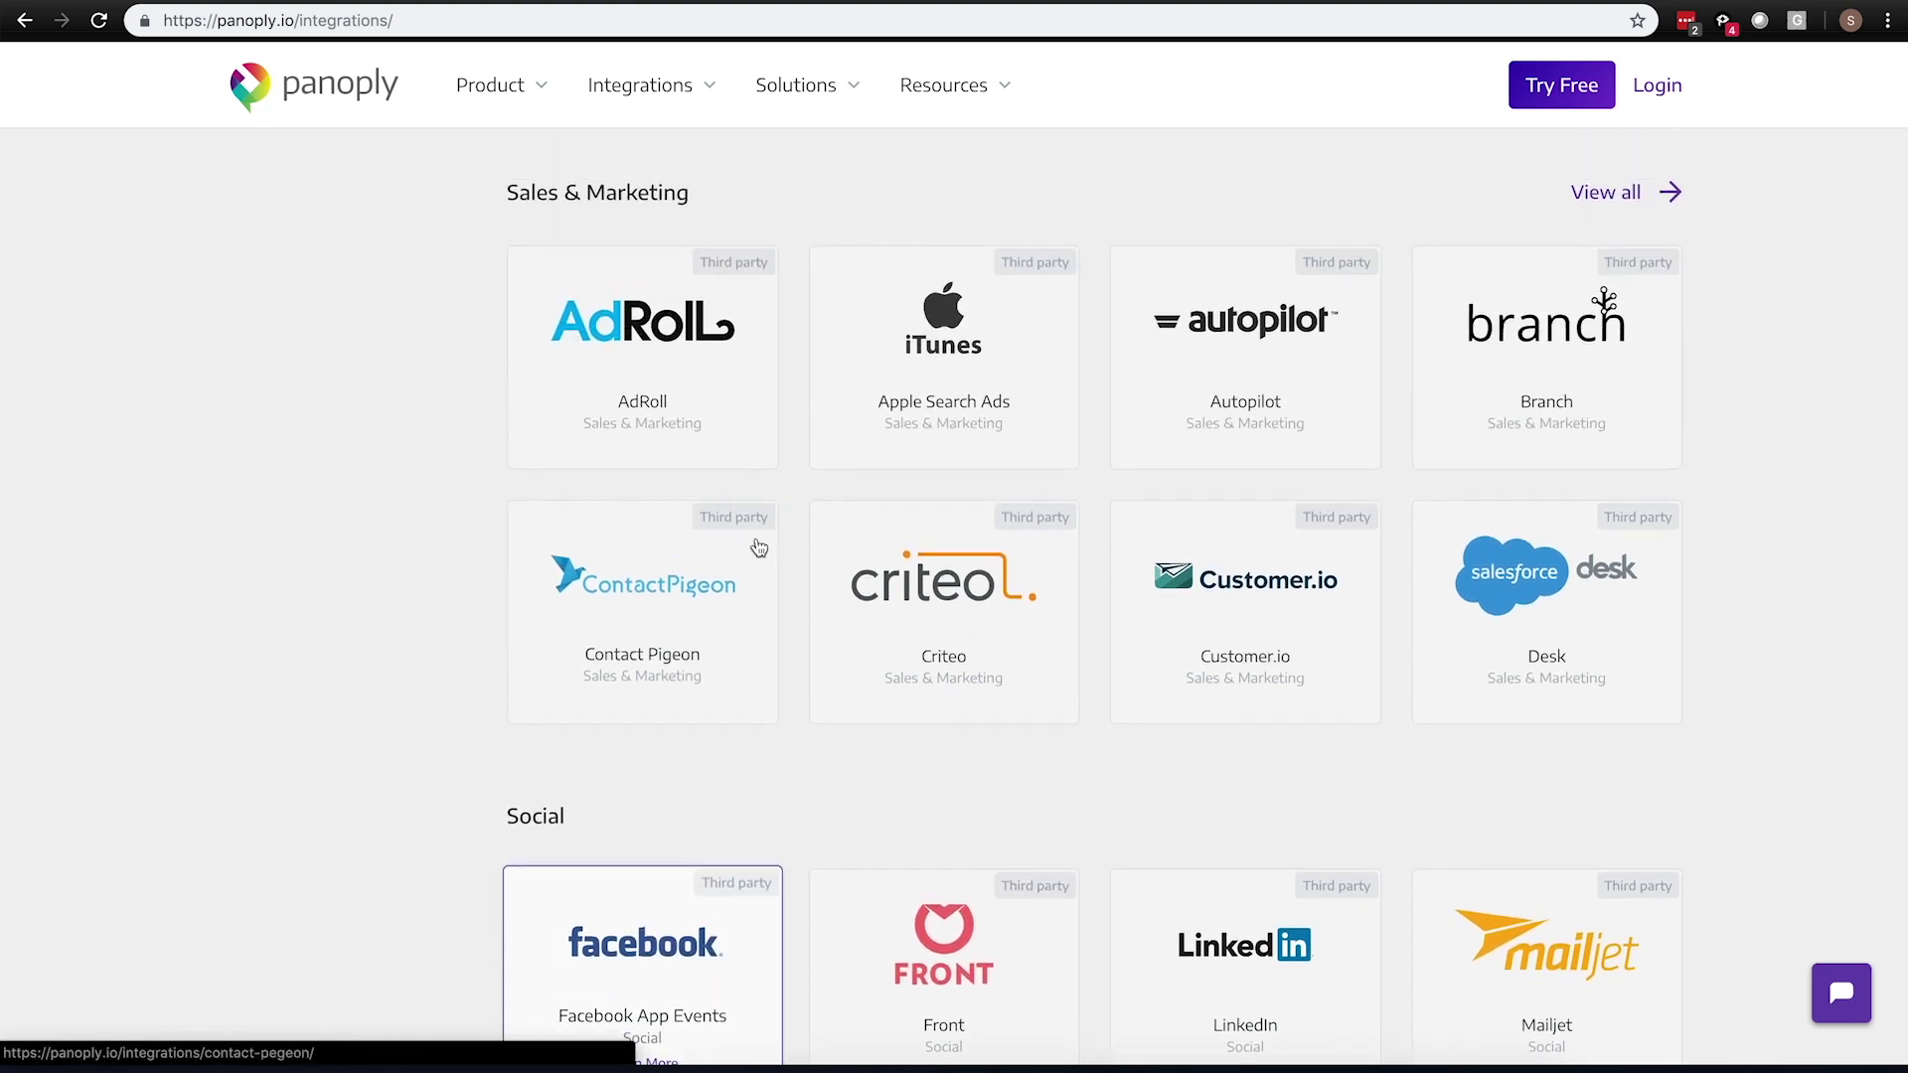
pyautogui.scroll(15, 878, 562)
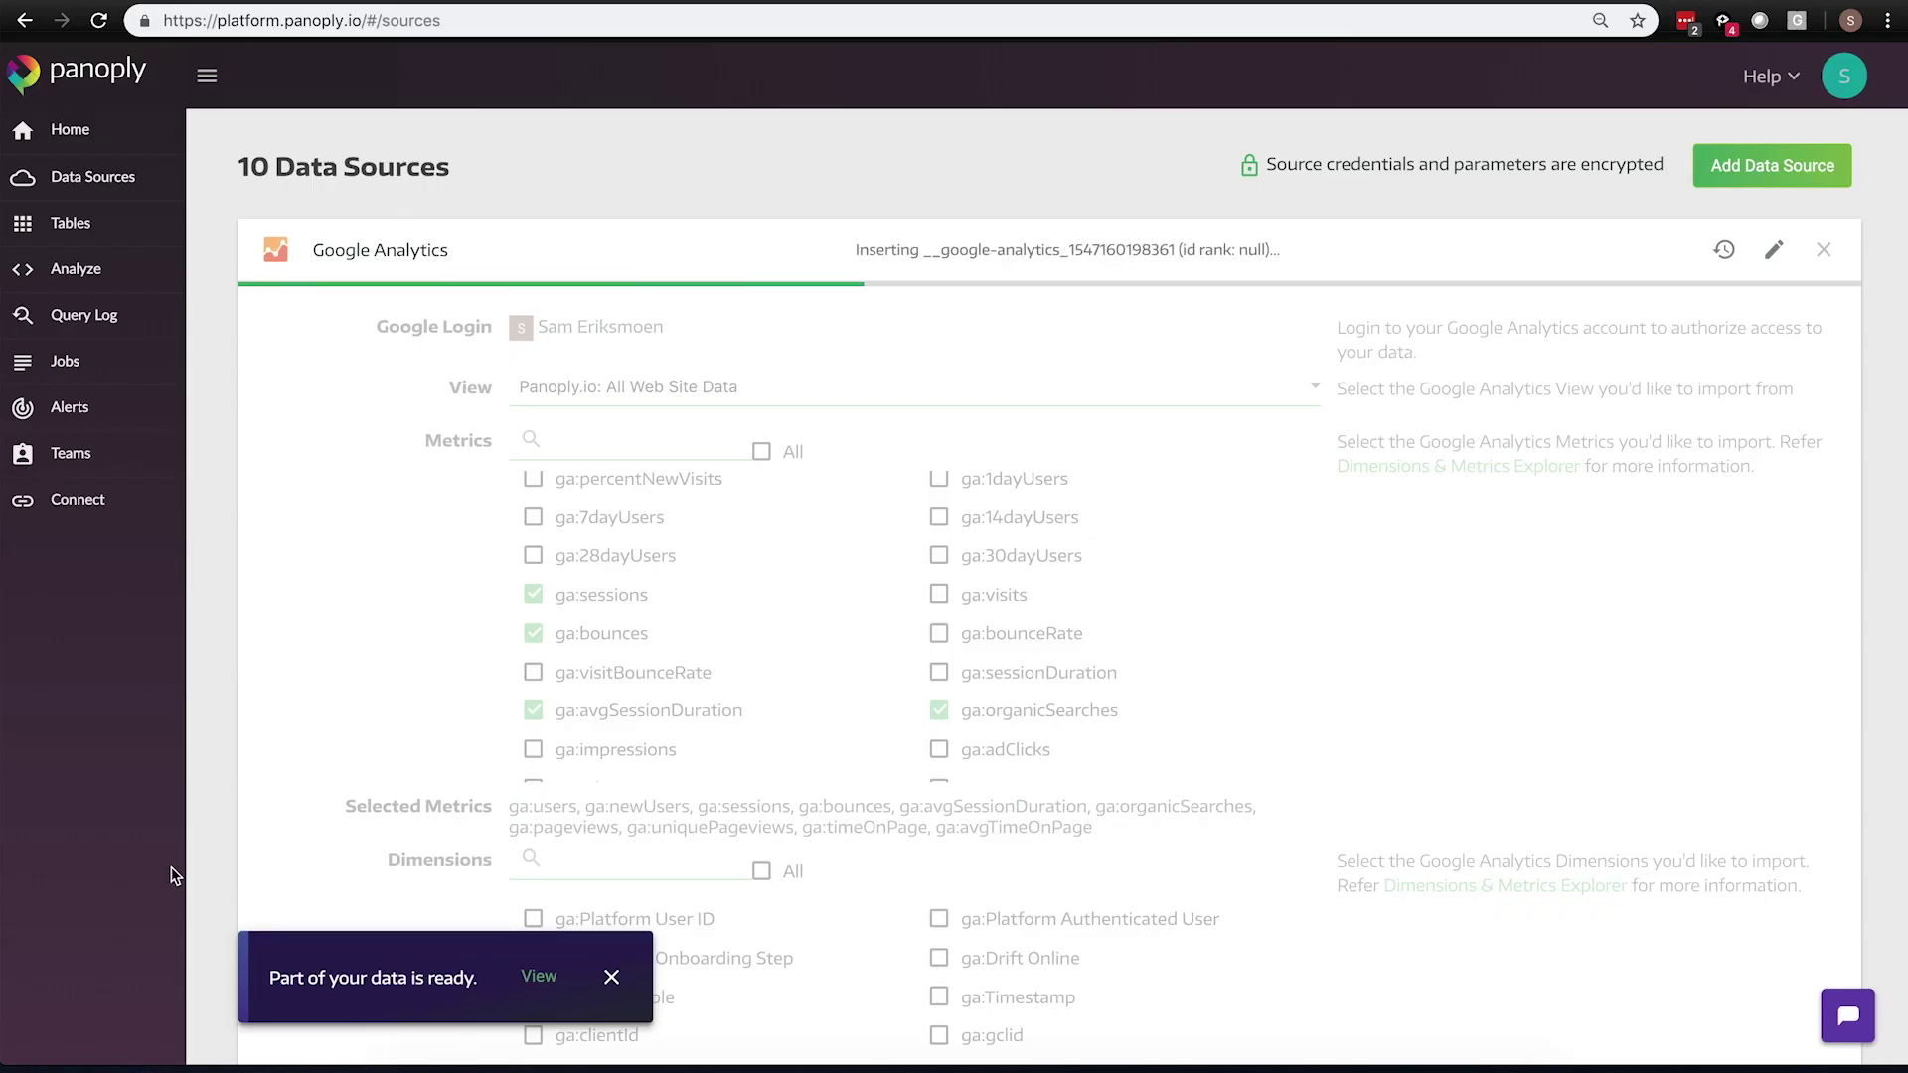
# Open the imported data from the 'Part of your data is ready' notice
pyautogui.click(542, 979)
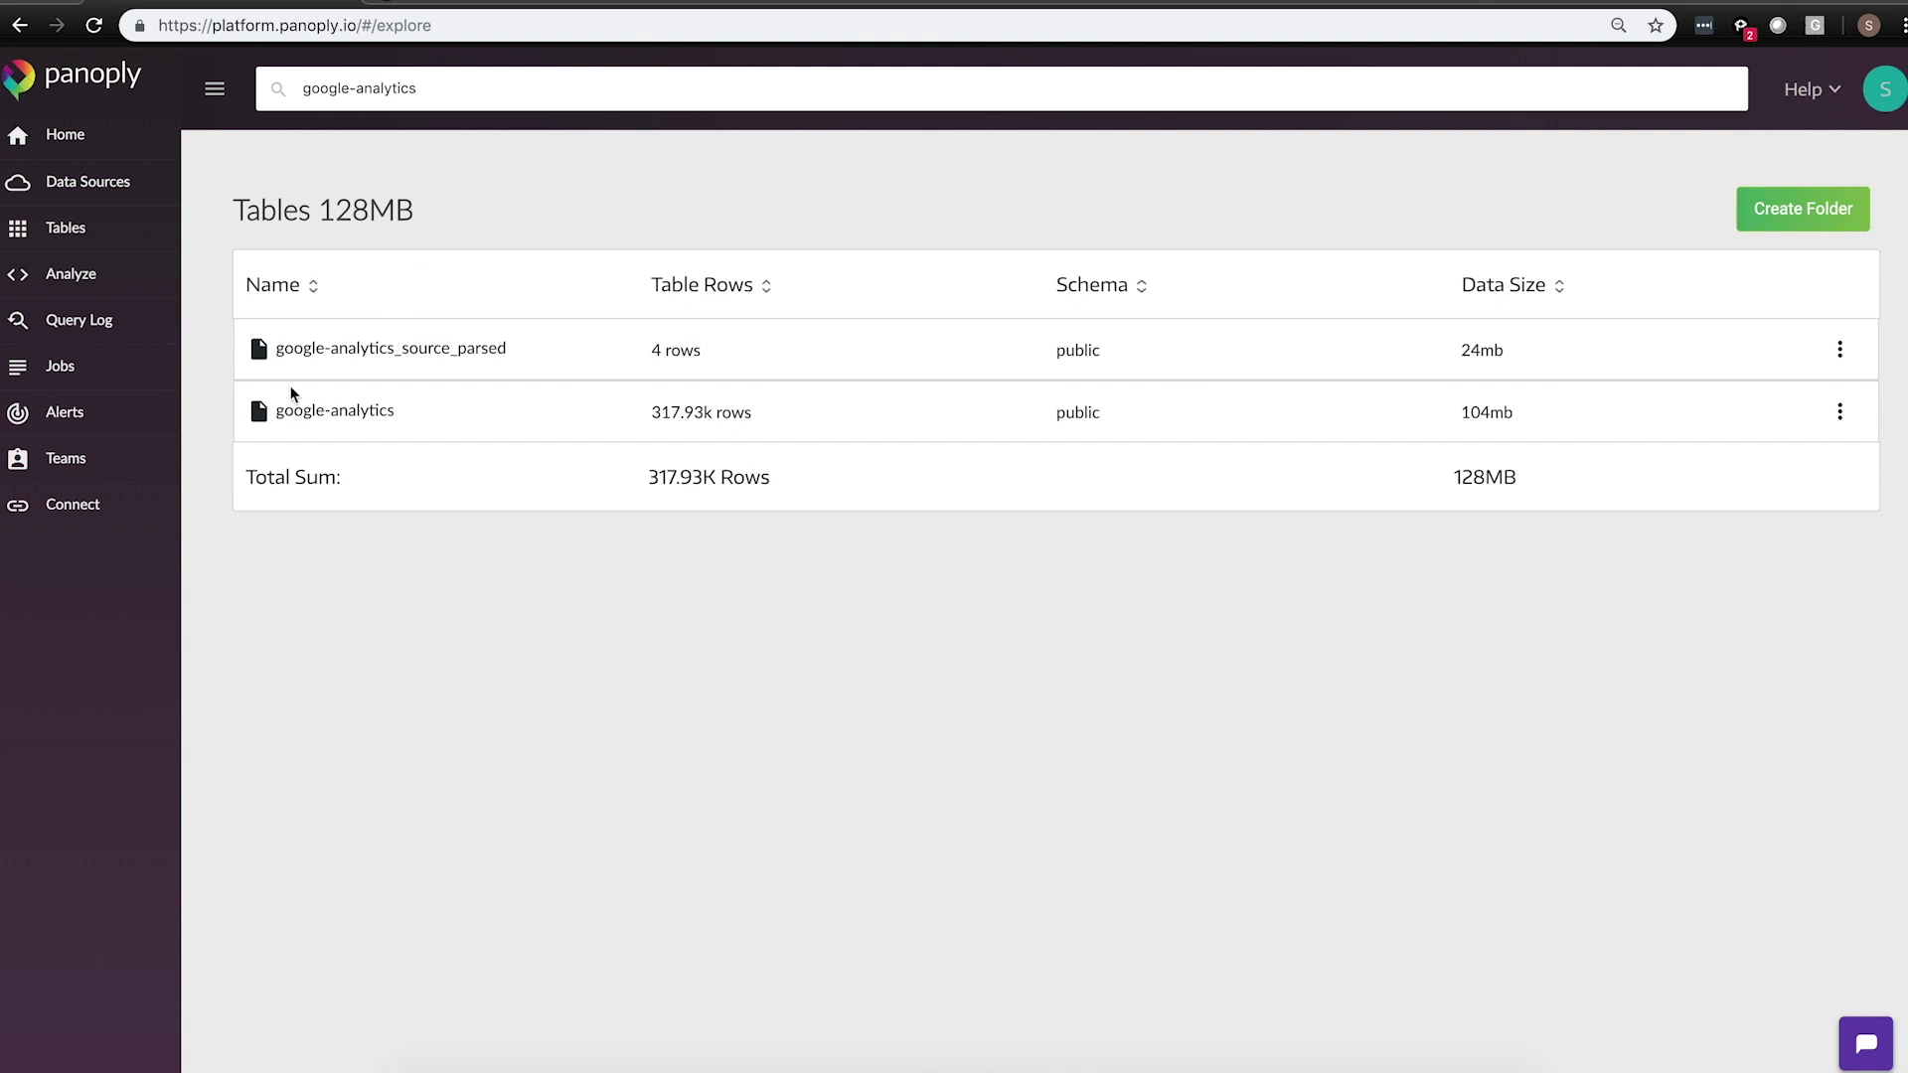
# Inspect the google-analytics table's data grid and open it as a query
pyautogui.click(366, 415)
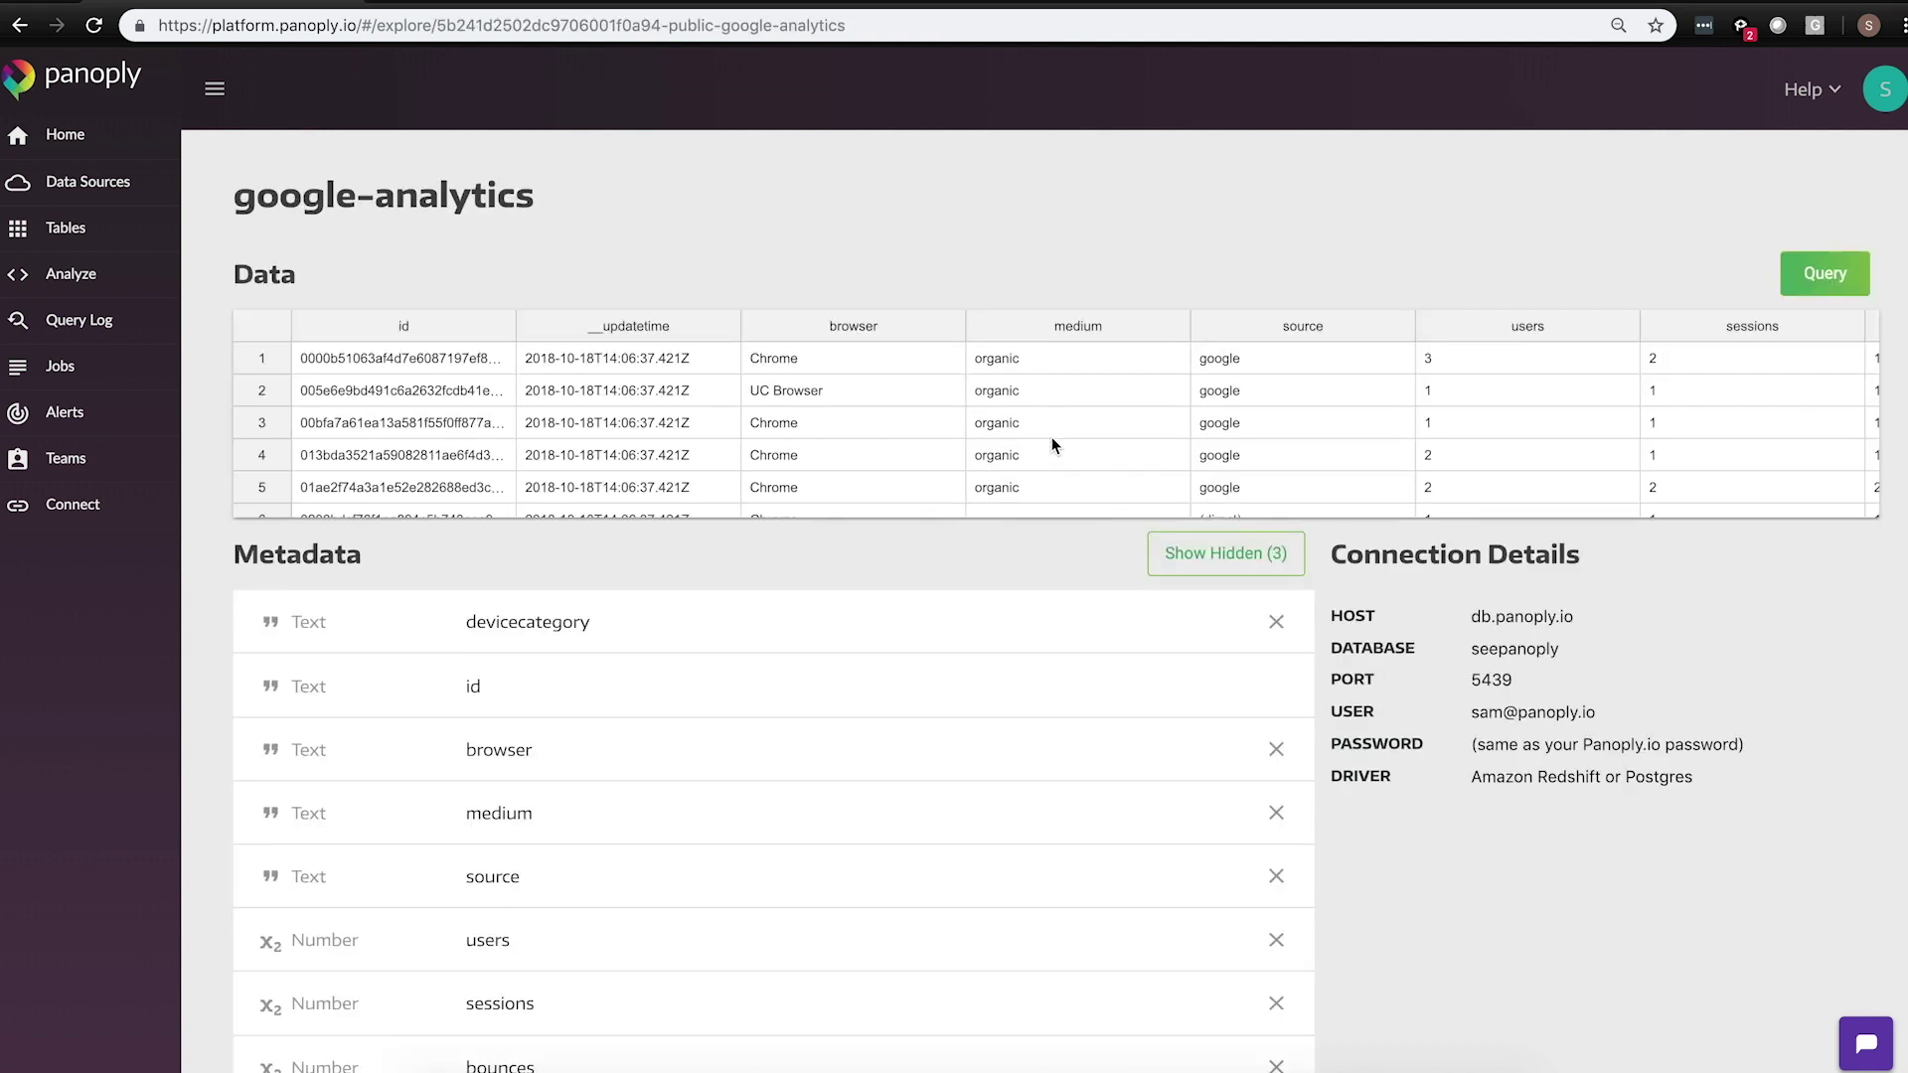
pyautogui.hscroll(5, 1065, 433)
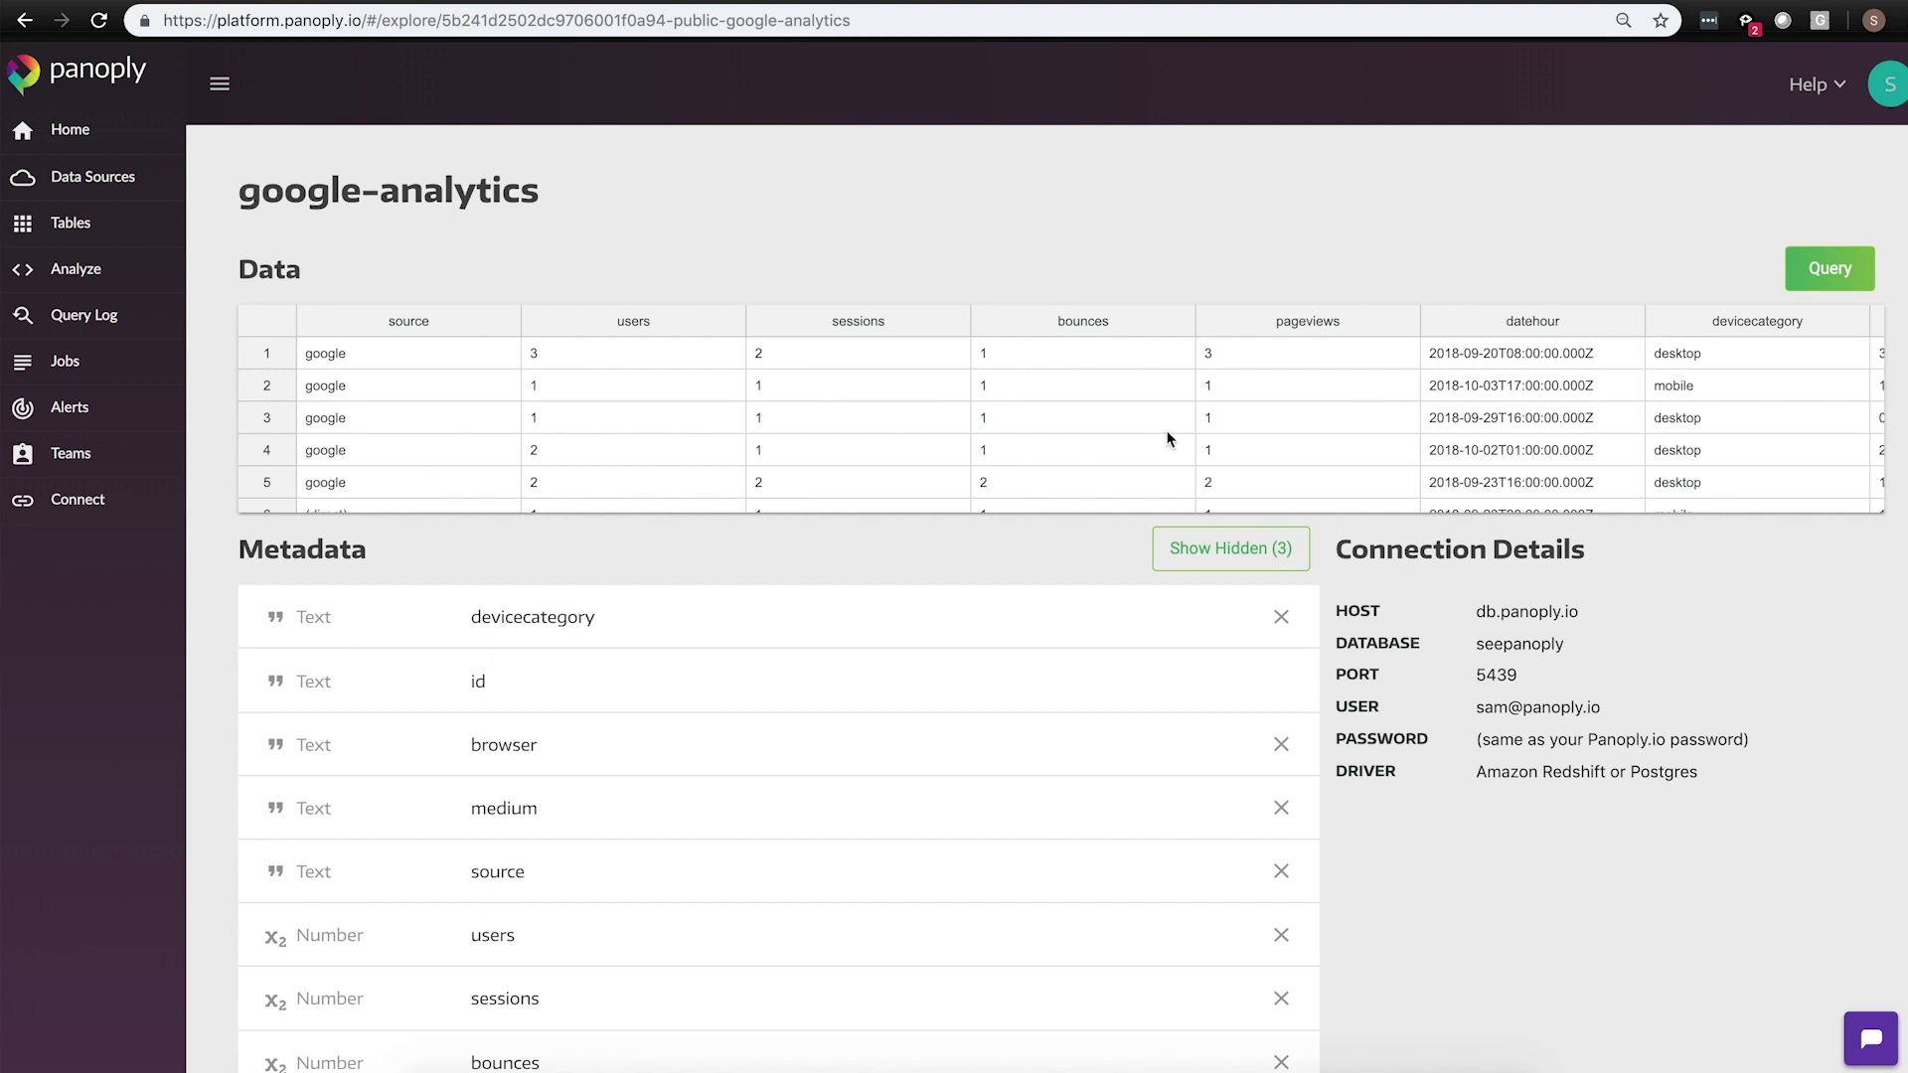
pyautogui.hscroll(3, 1220, 421)
pyautogui.hscroll(-10, 1087, 419)
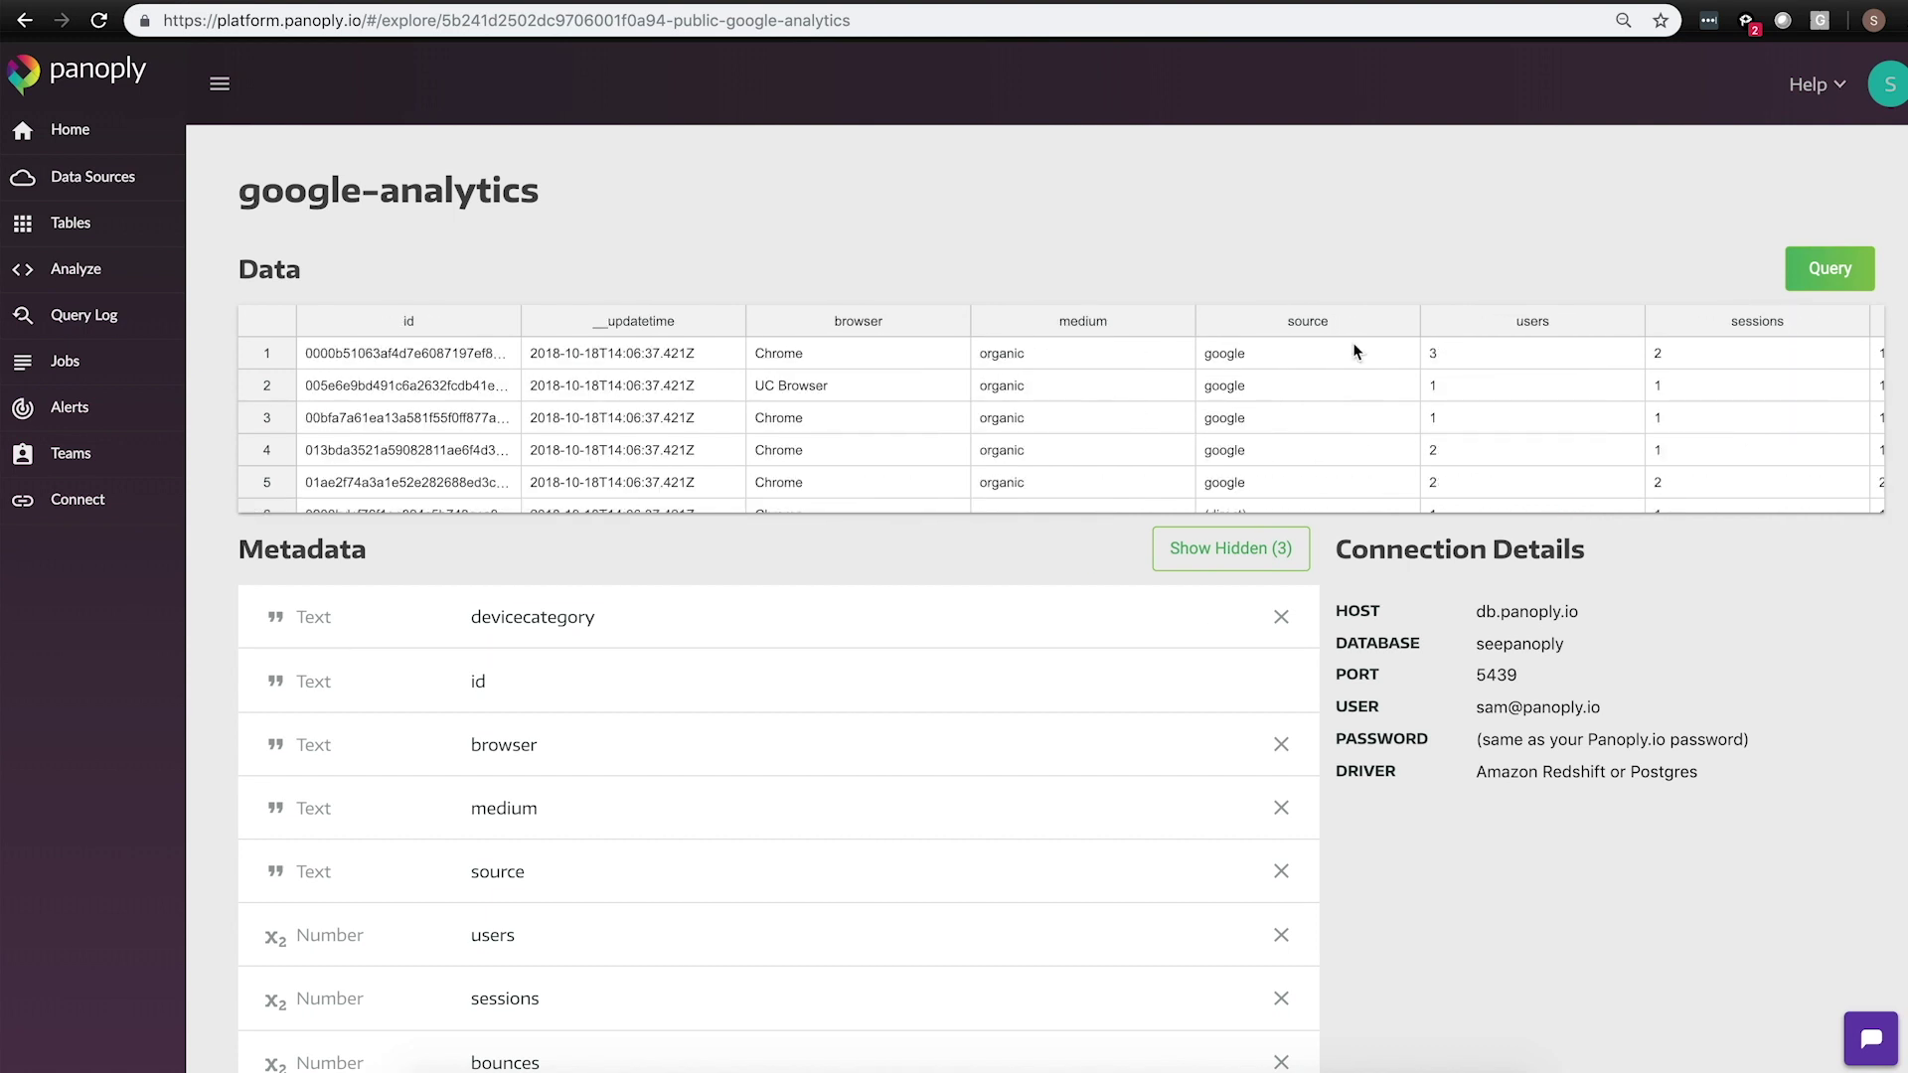
pyautogui.click(1820, 276)
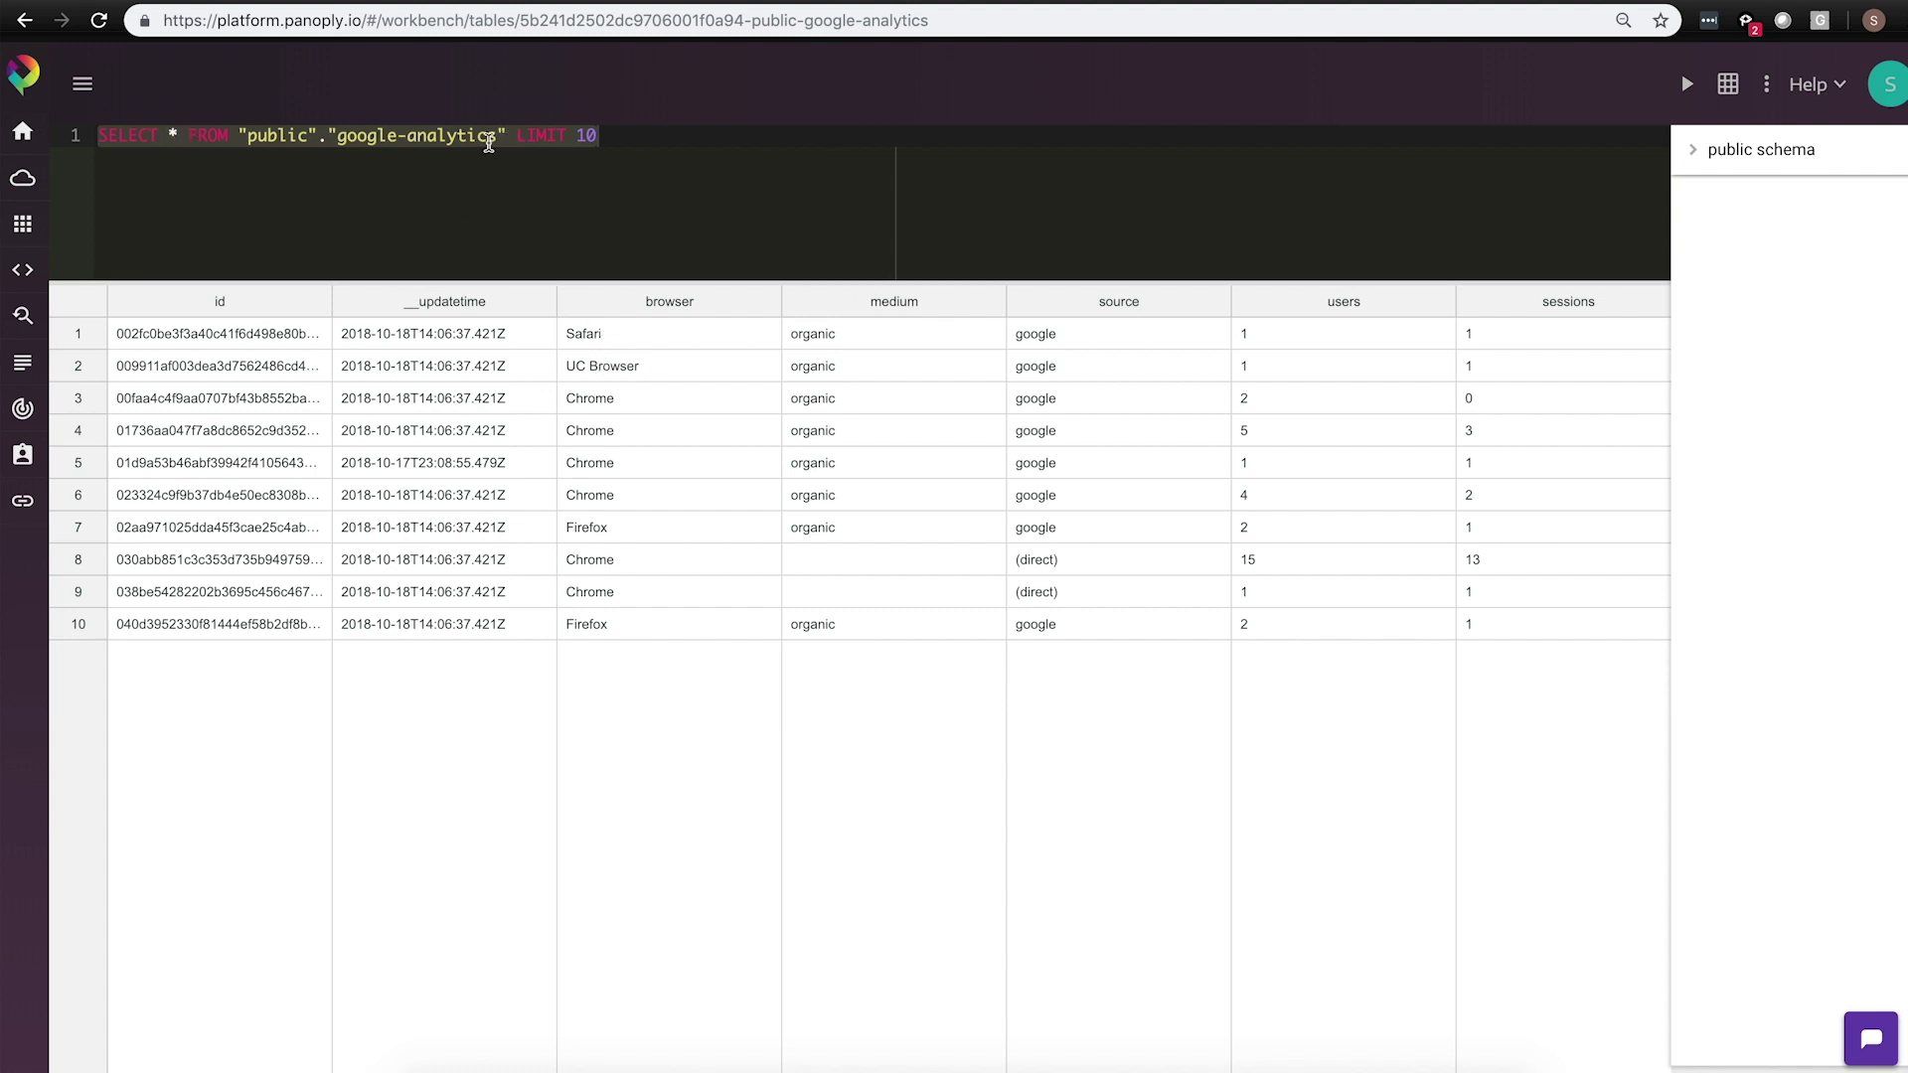
# Load and run the saved 'ga-use by country' query view
pyautogui.click(1765, 83)
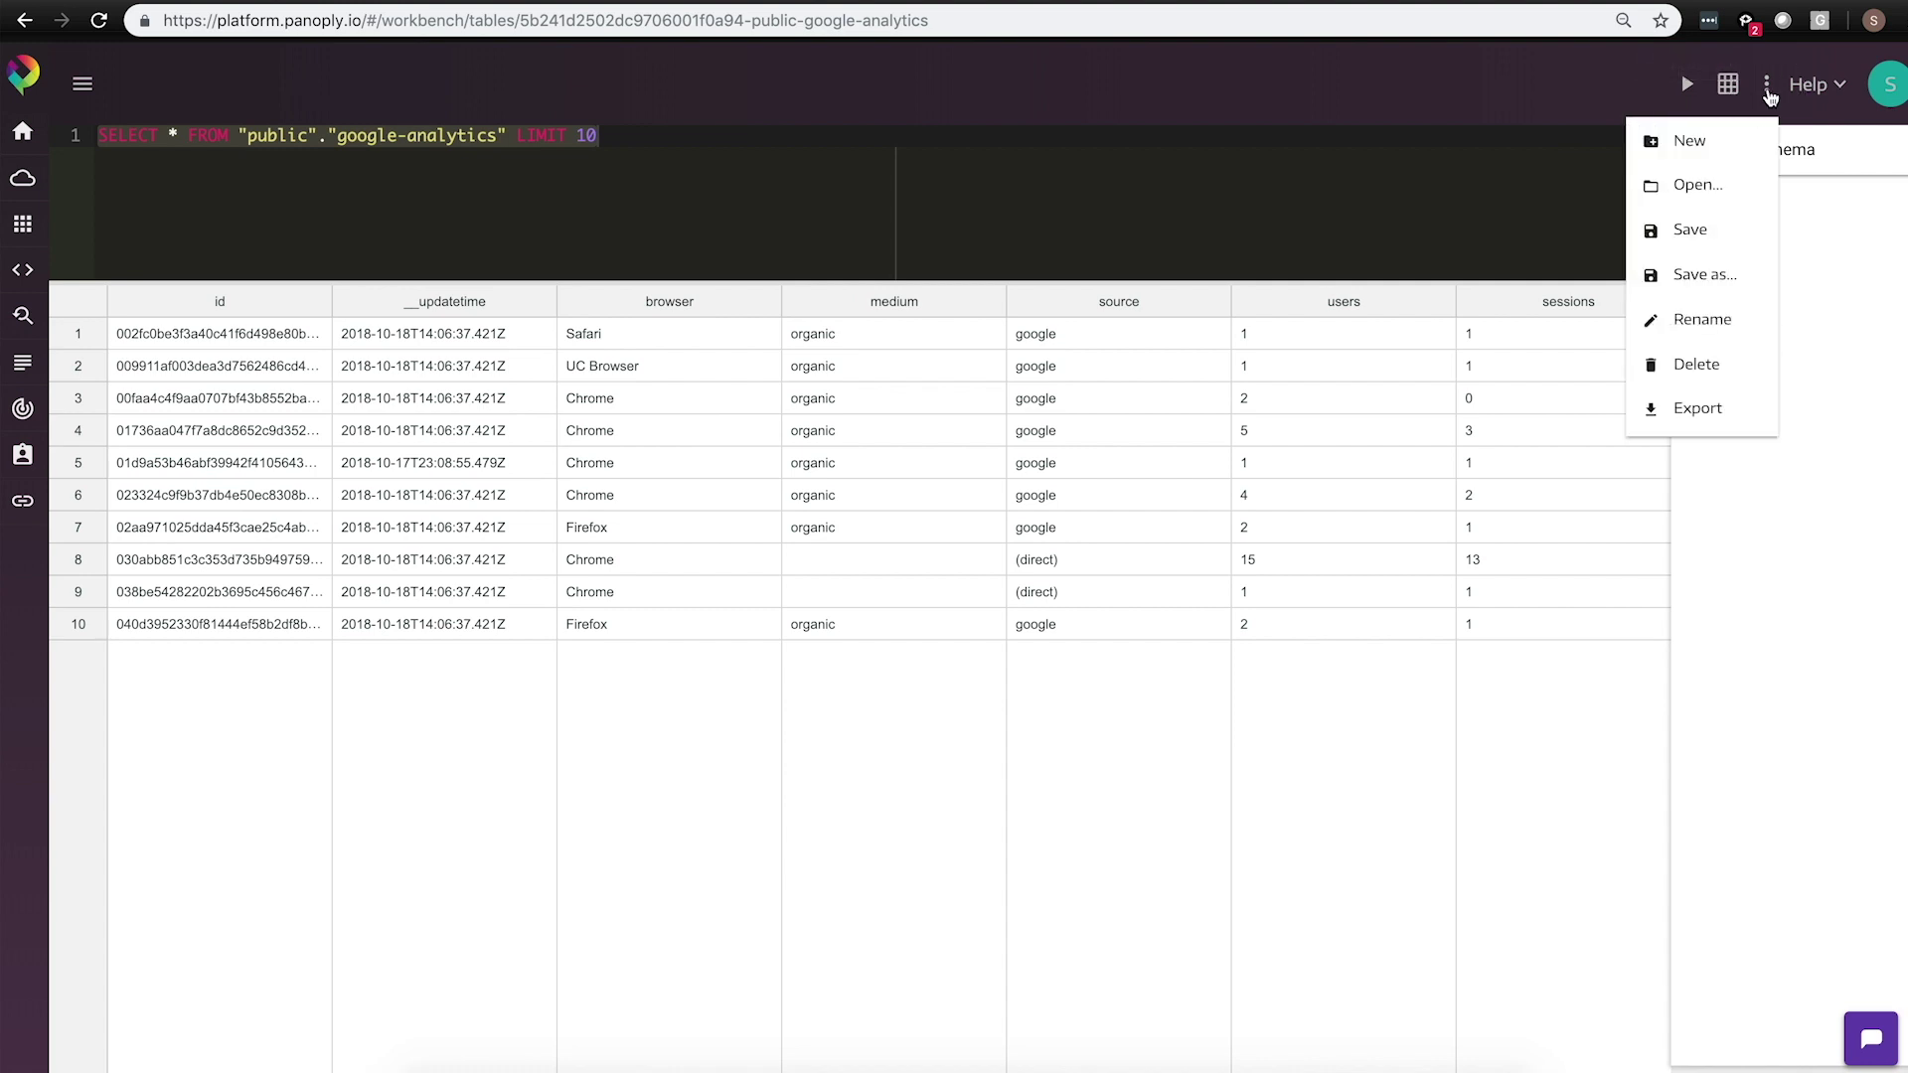
pyautogui.click(1725, 194)
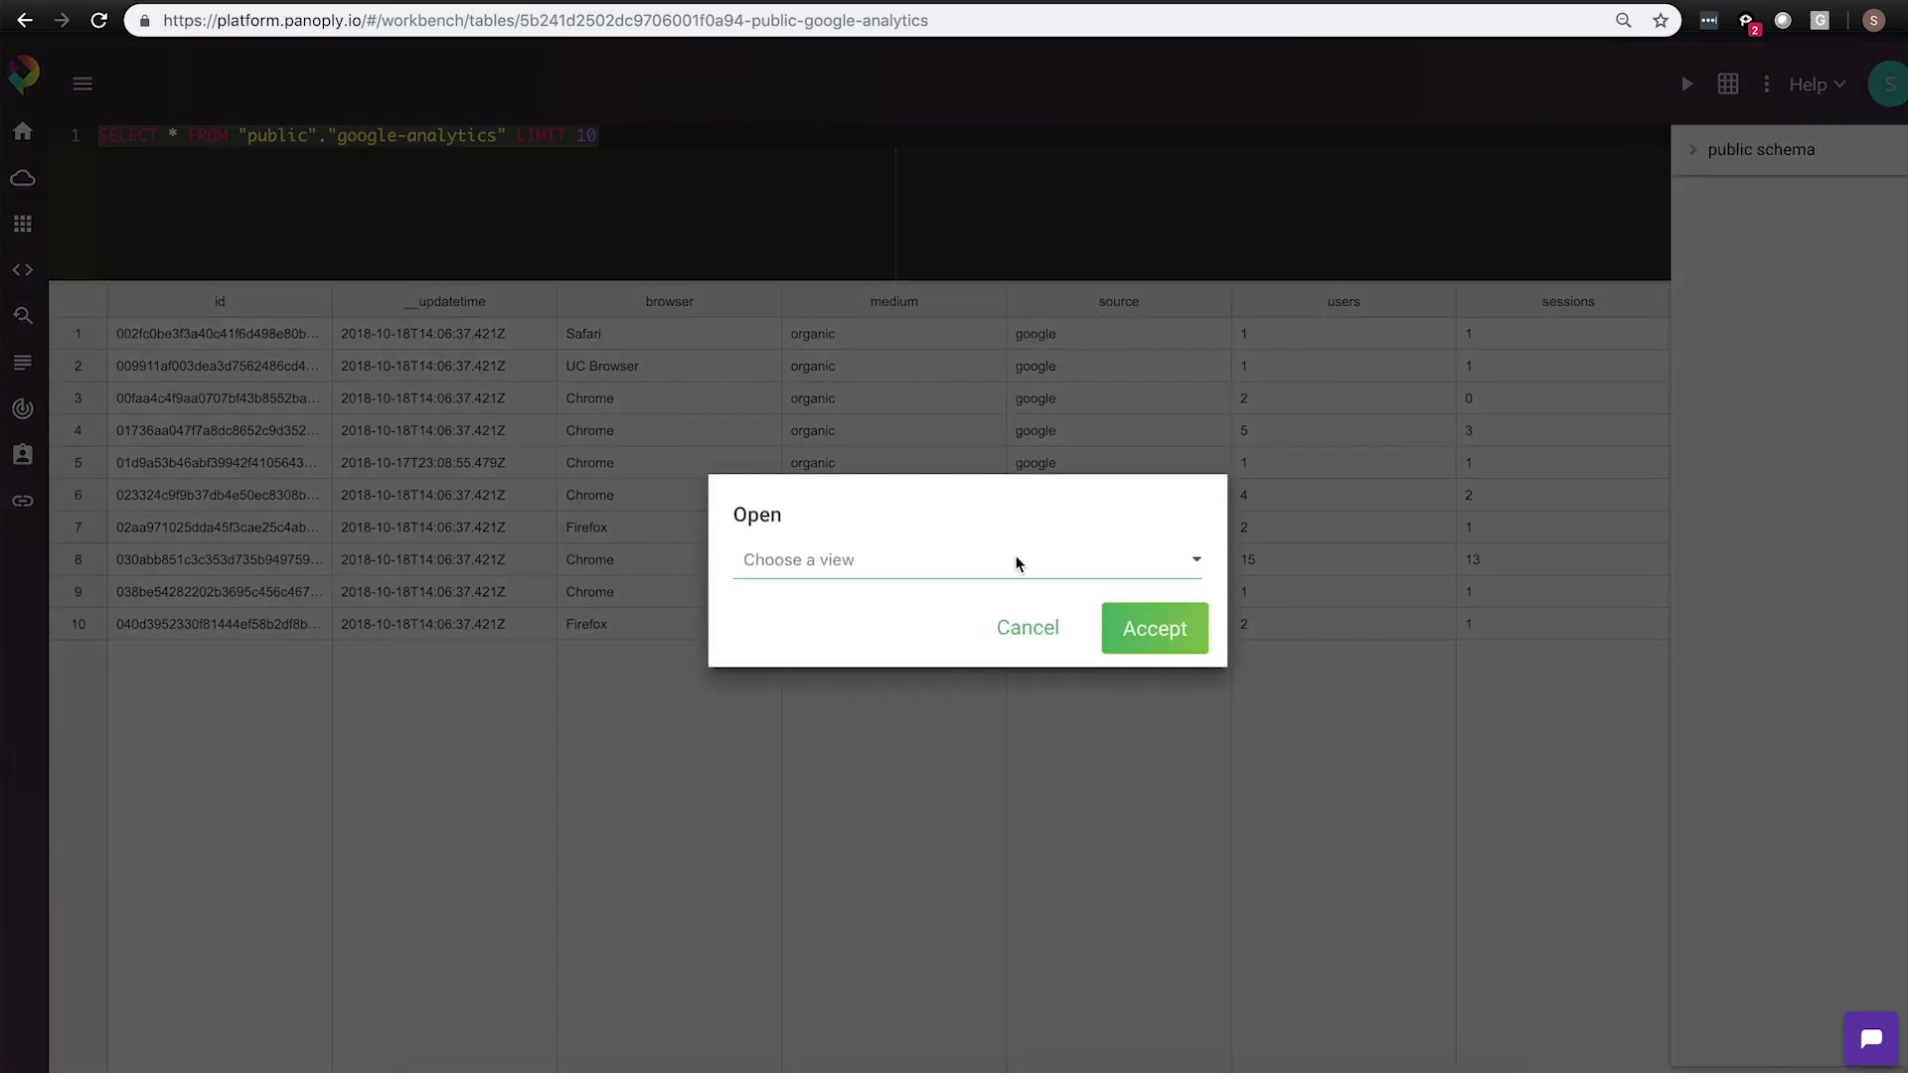
pyautogui.click(988, 574)
pyautogui.click(988, 579)
pyautogui.click(1152, 627)
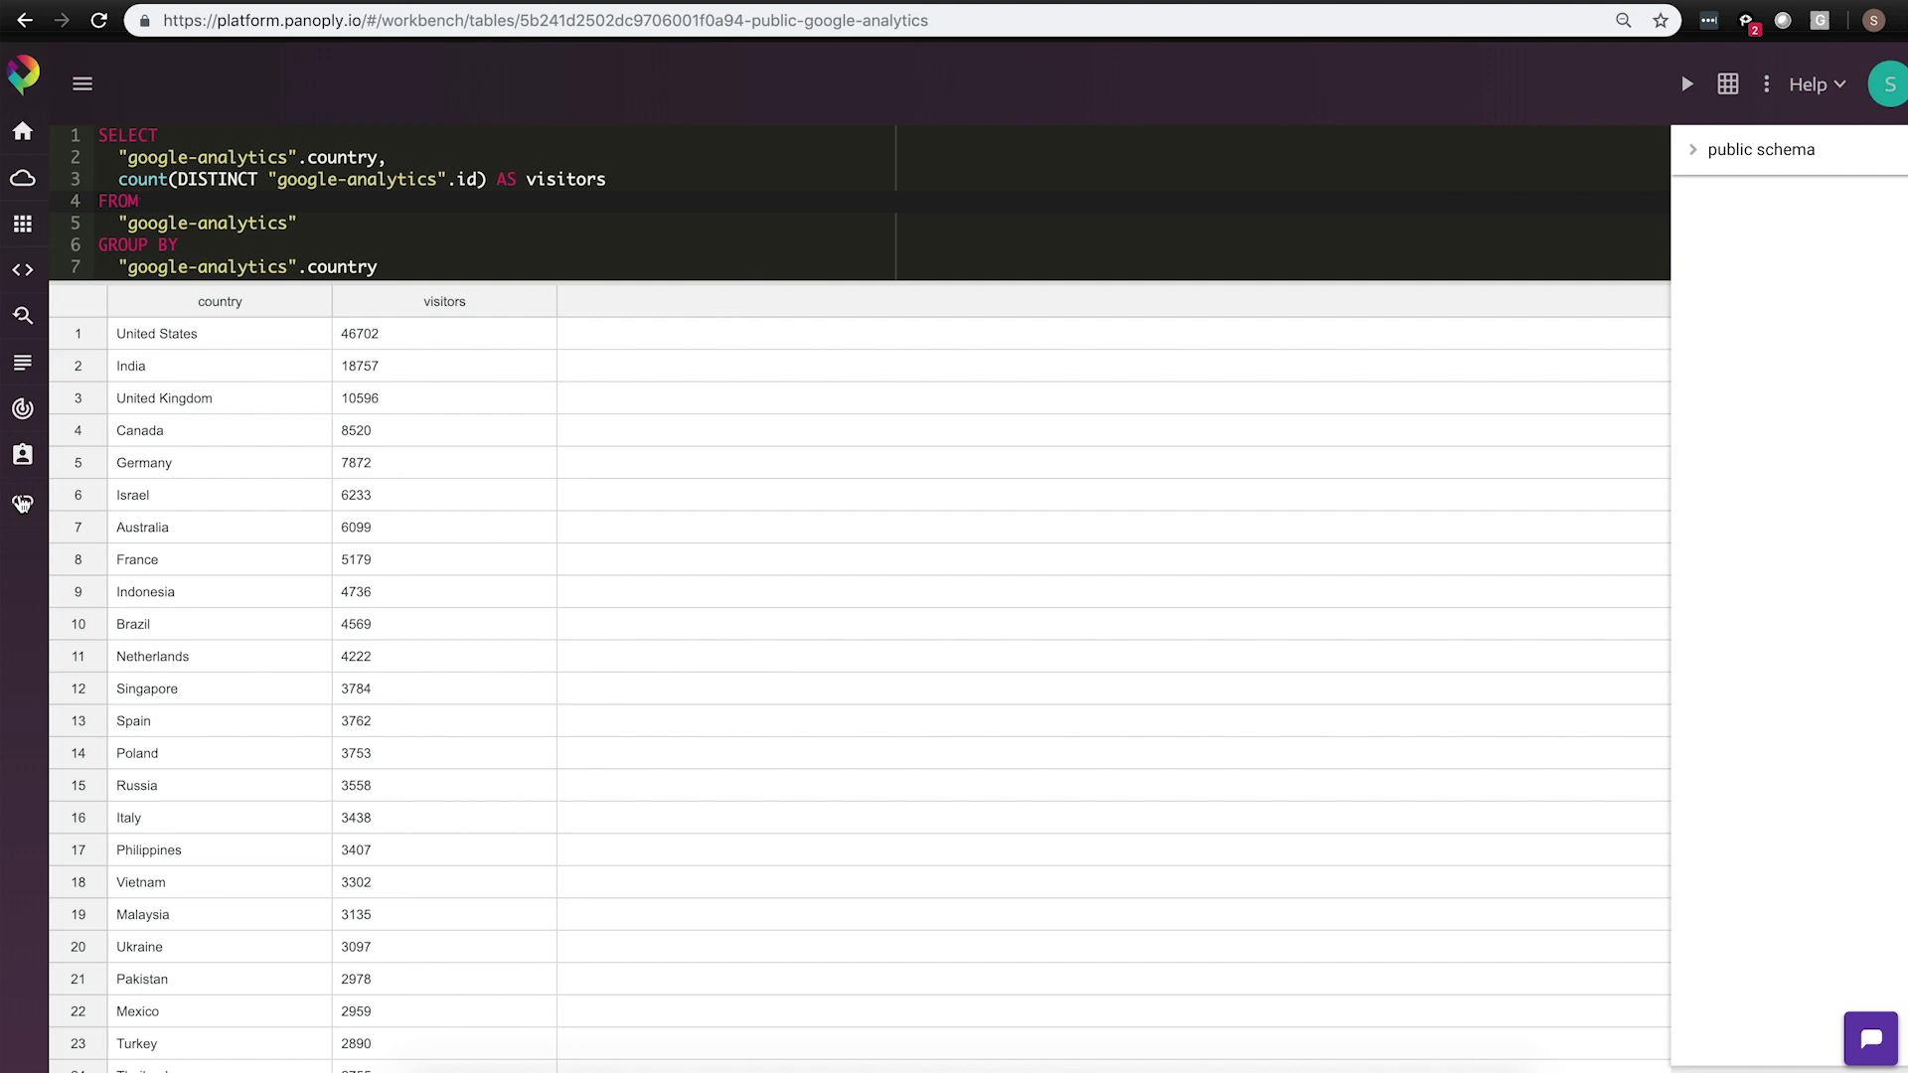
# View Panoply's database connection details, then close the connection popup
pyautogui.click(22, 504)
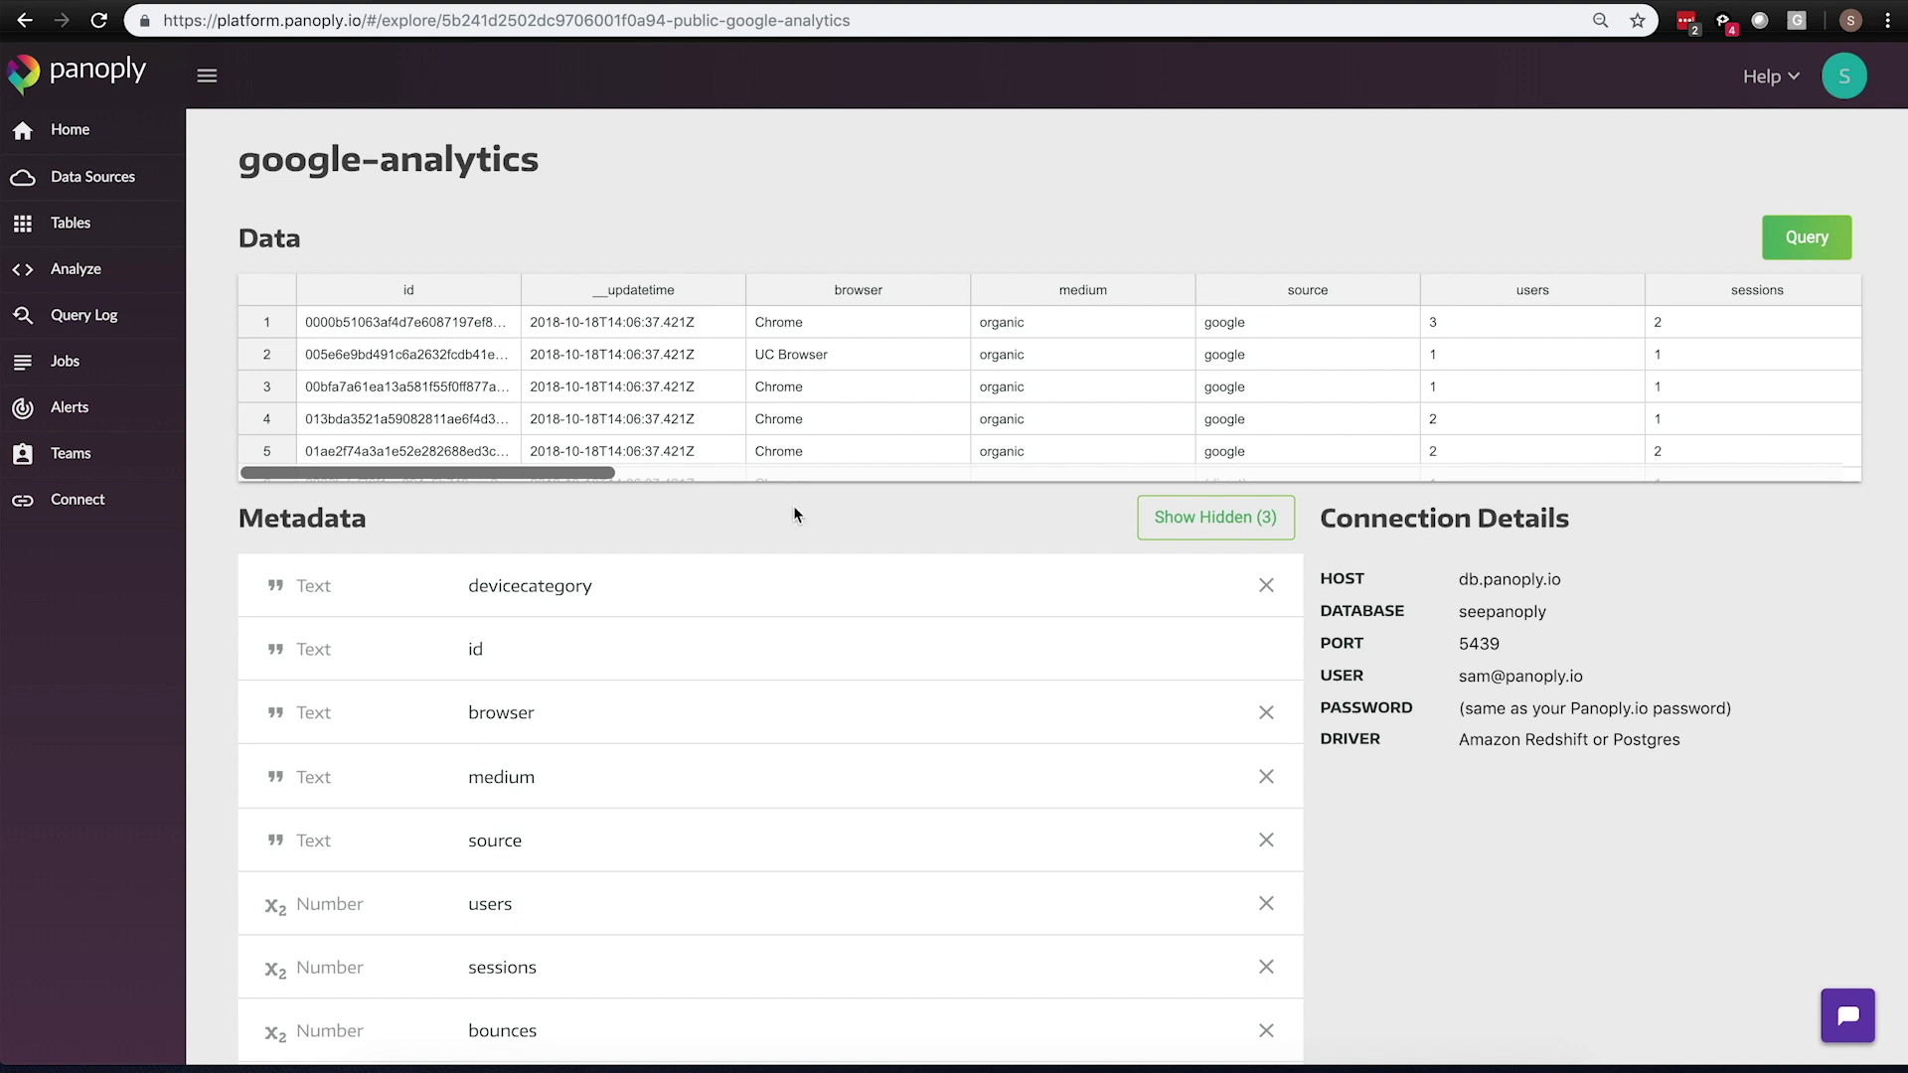
pyautogui.click(77, 500)
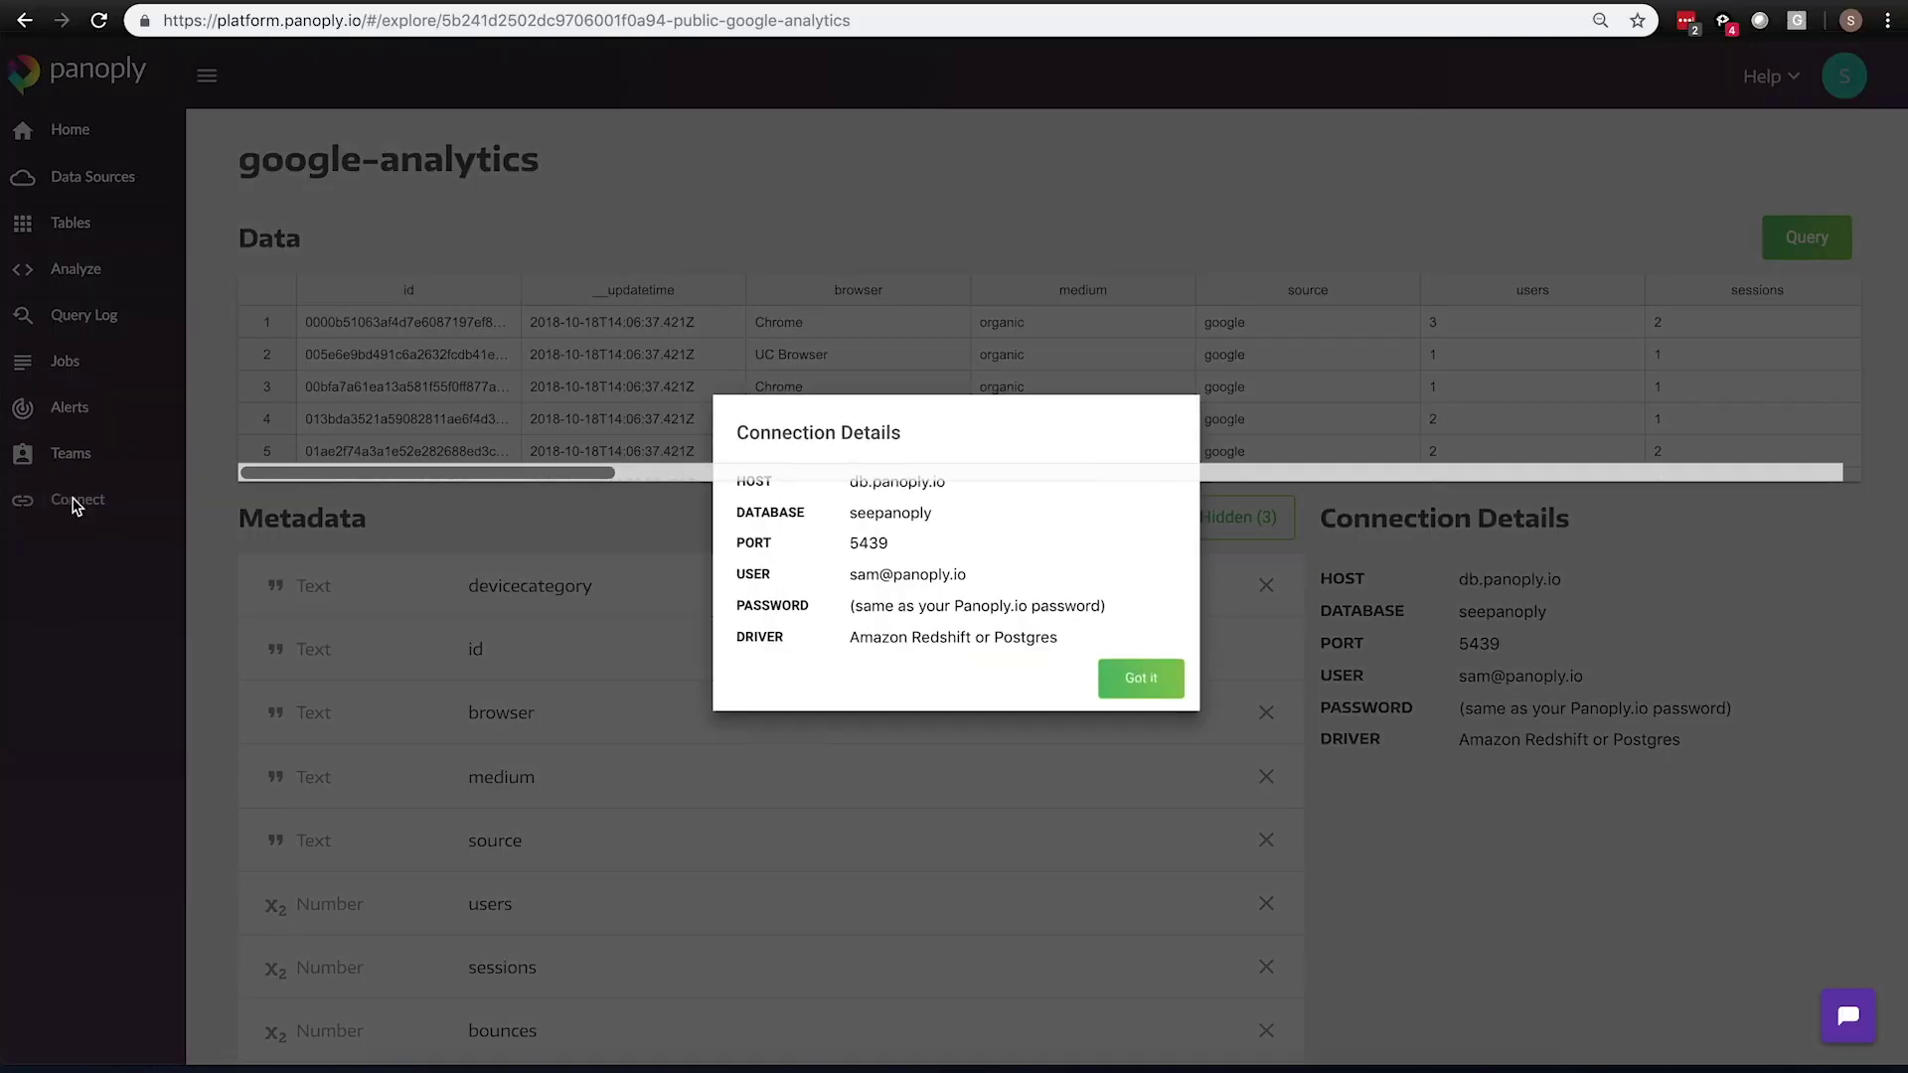
pyautogui.click(1147, 684)
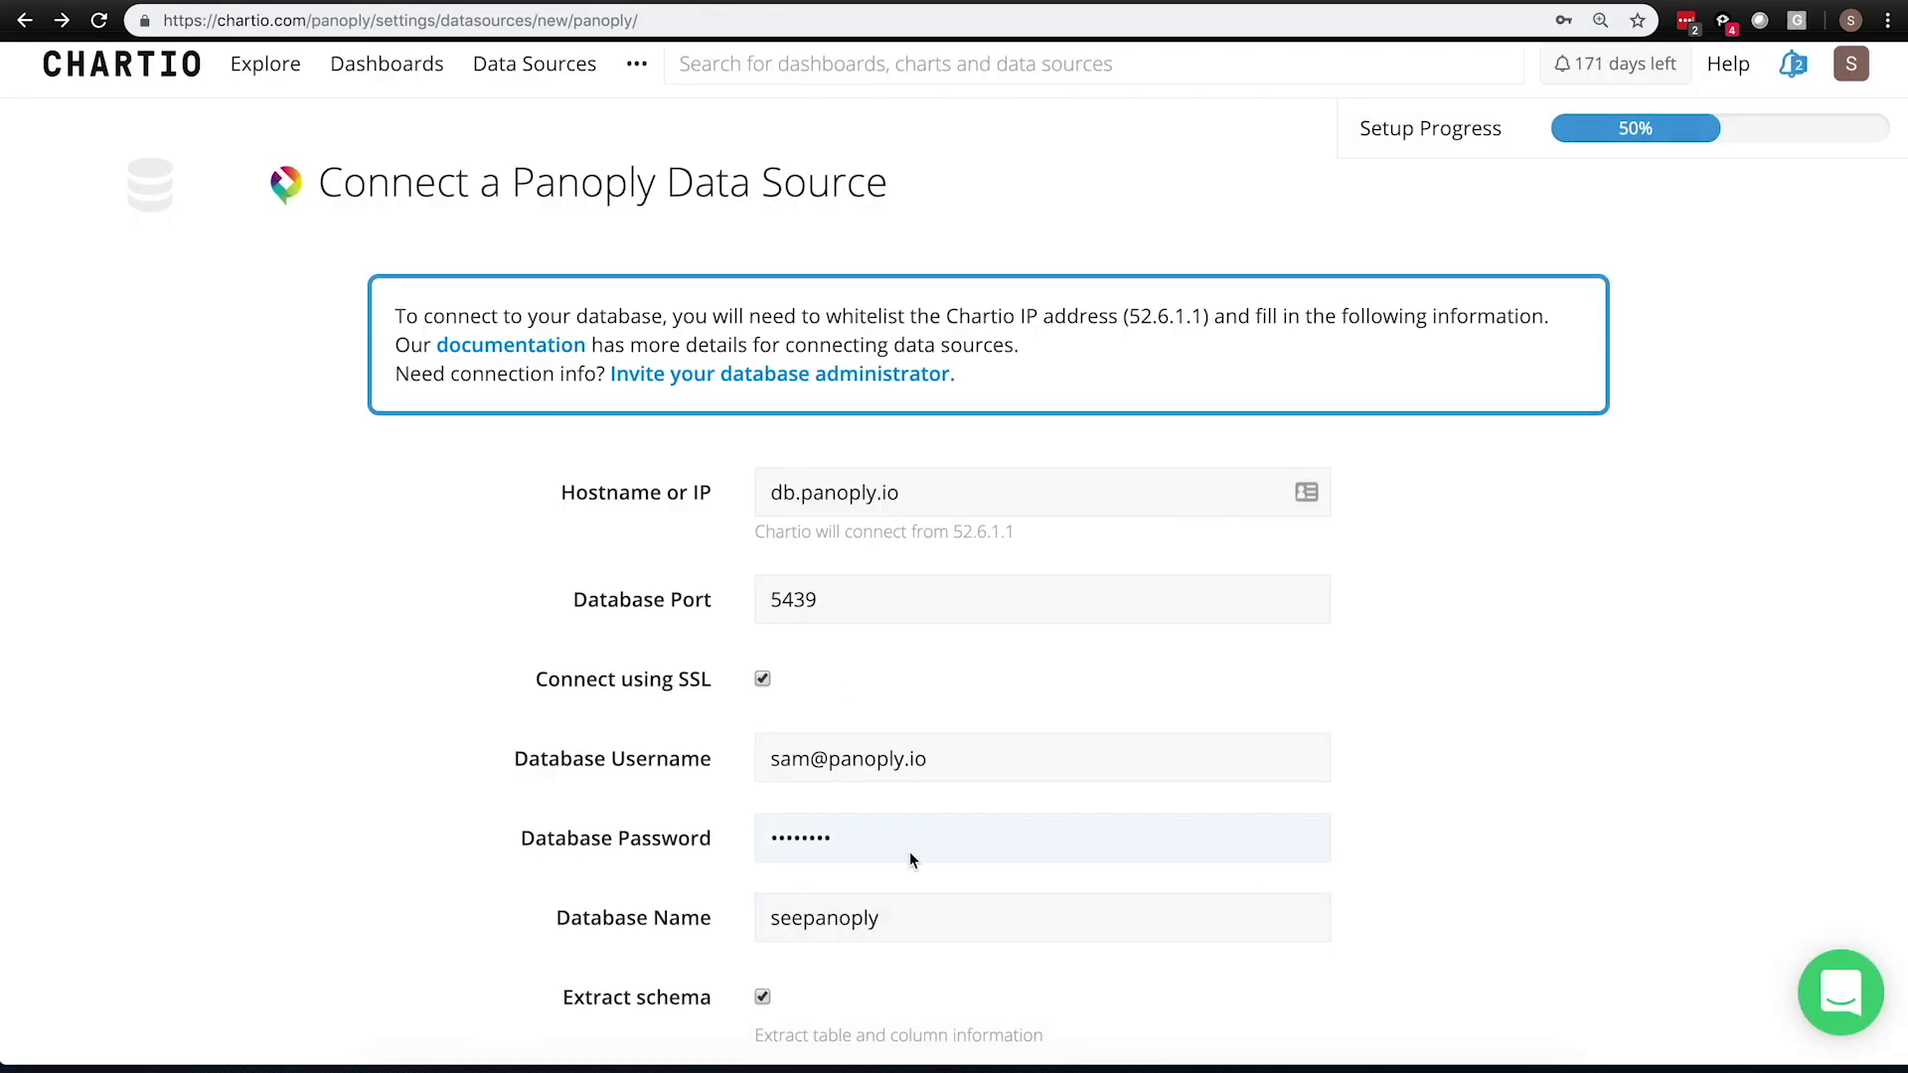
# Scroll through Chartio's Panoply connection form while filling in the connection details
pyautogui.scroll(-3, 908, 854)
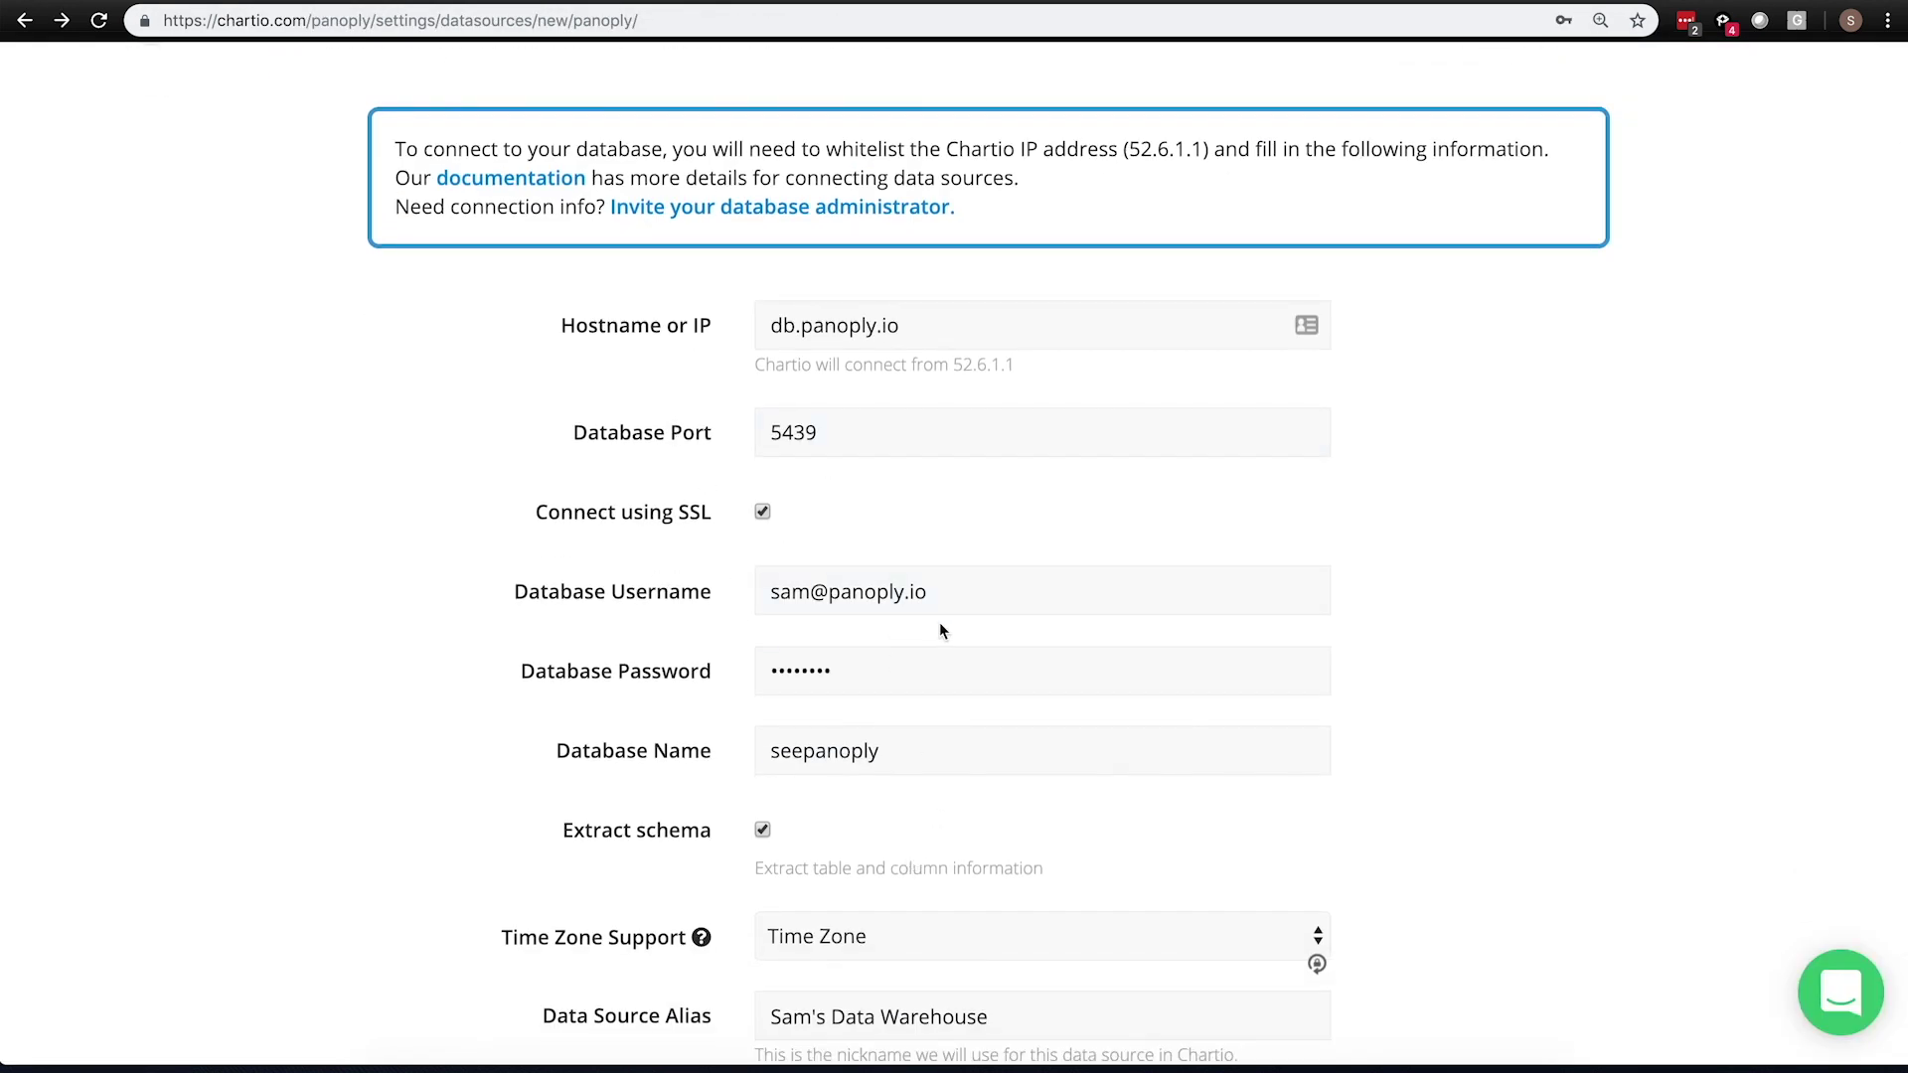
pyautogui.scroll(-3, 897, 672)
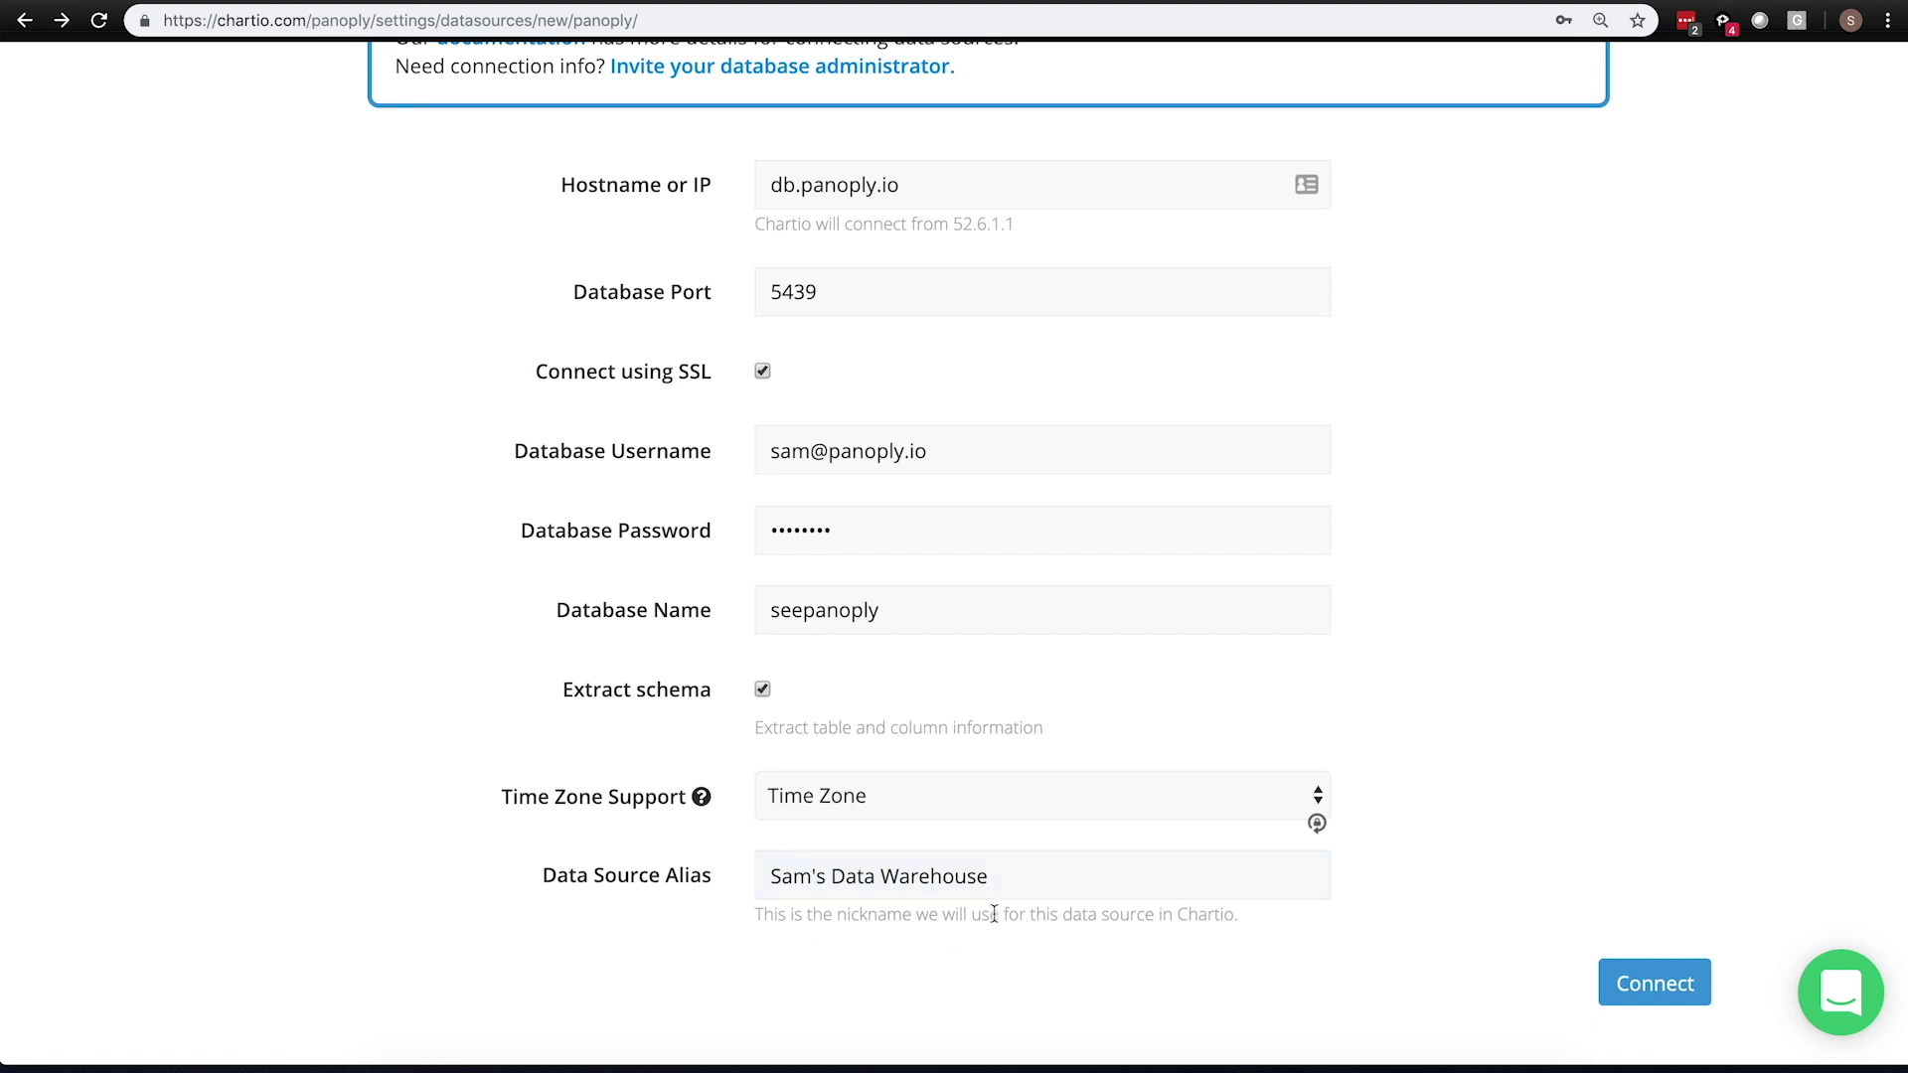
pyautogui.scroll(3, 1034, 907)
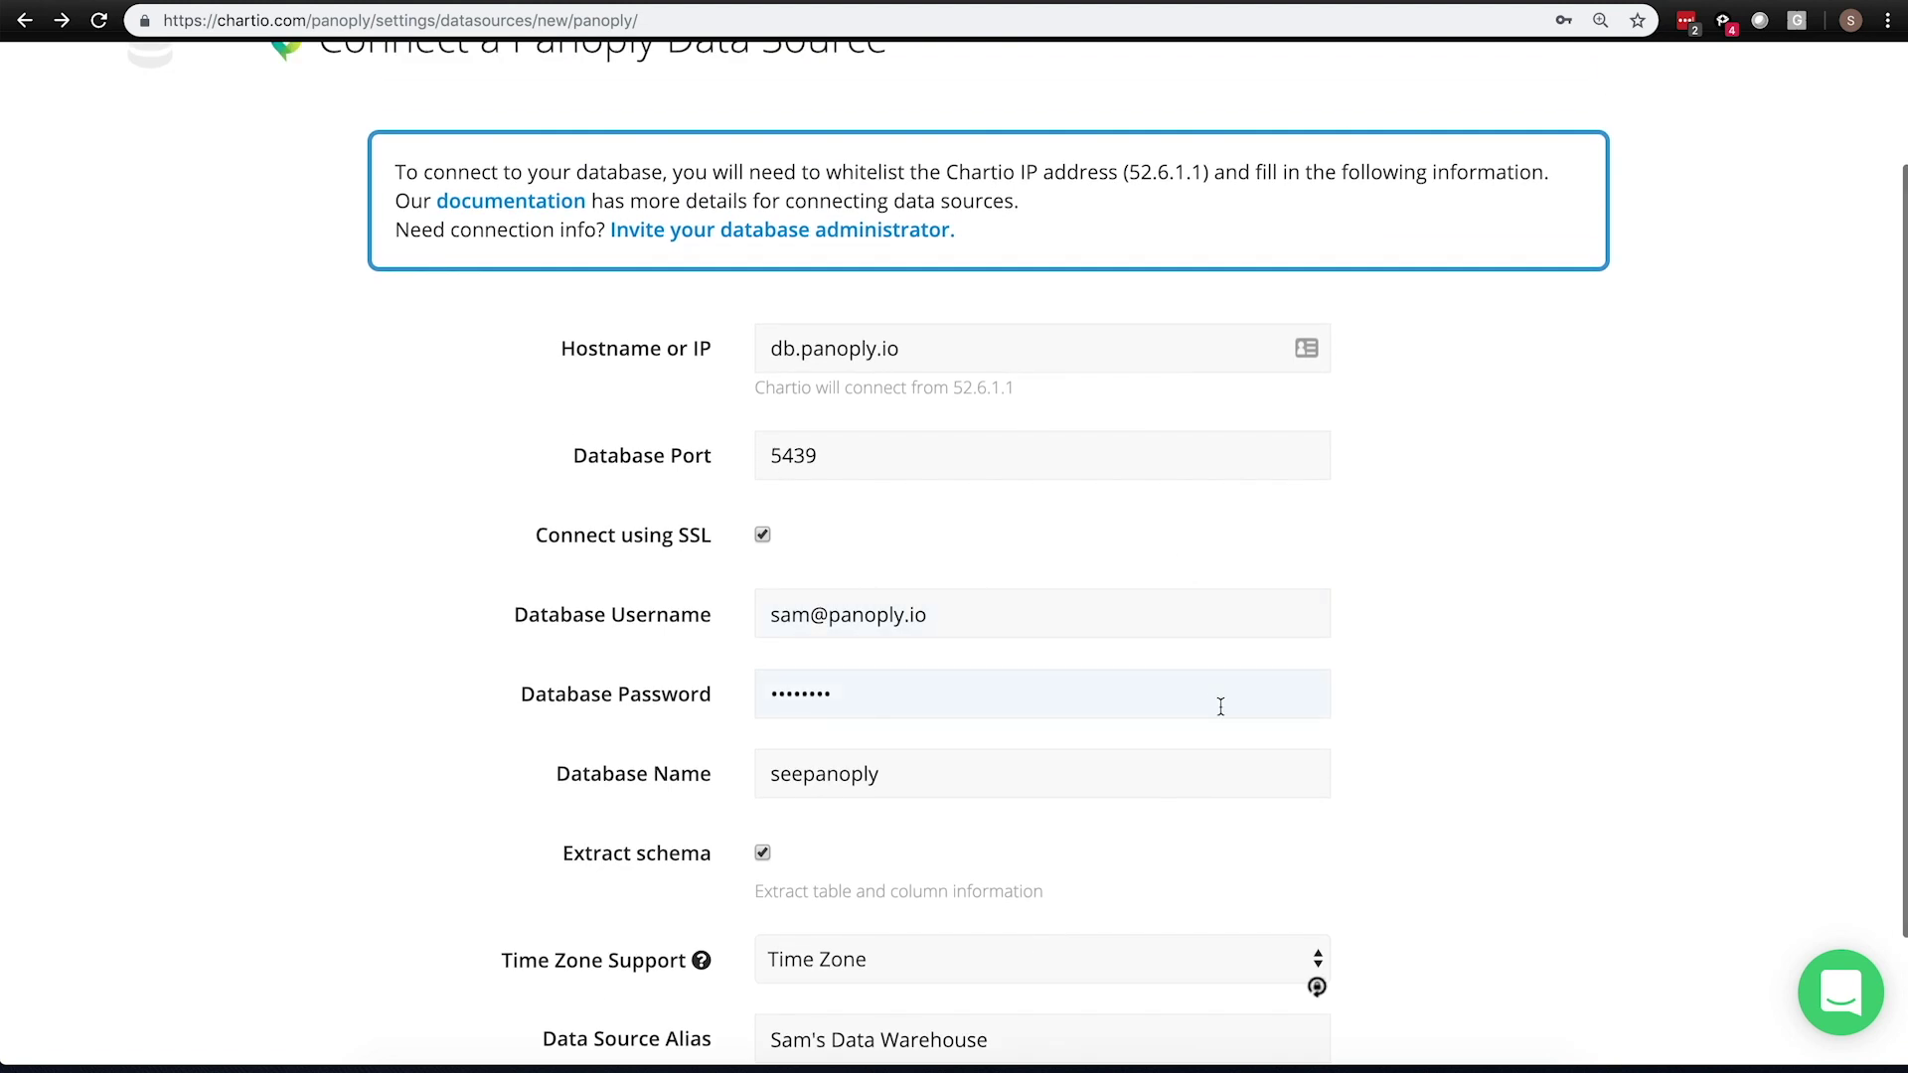
pyautogui.scroll(3, 1221, 707)
pyautogui.scroll(-3, 1490, 775)
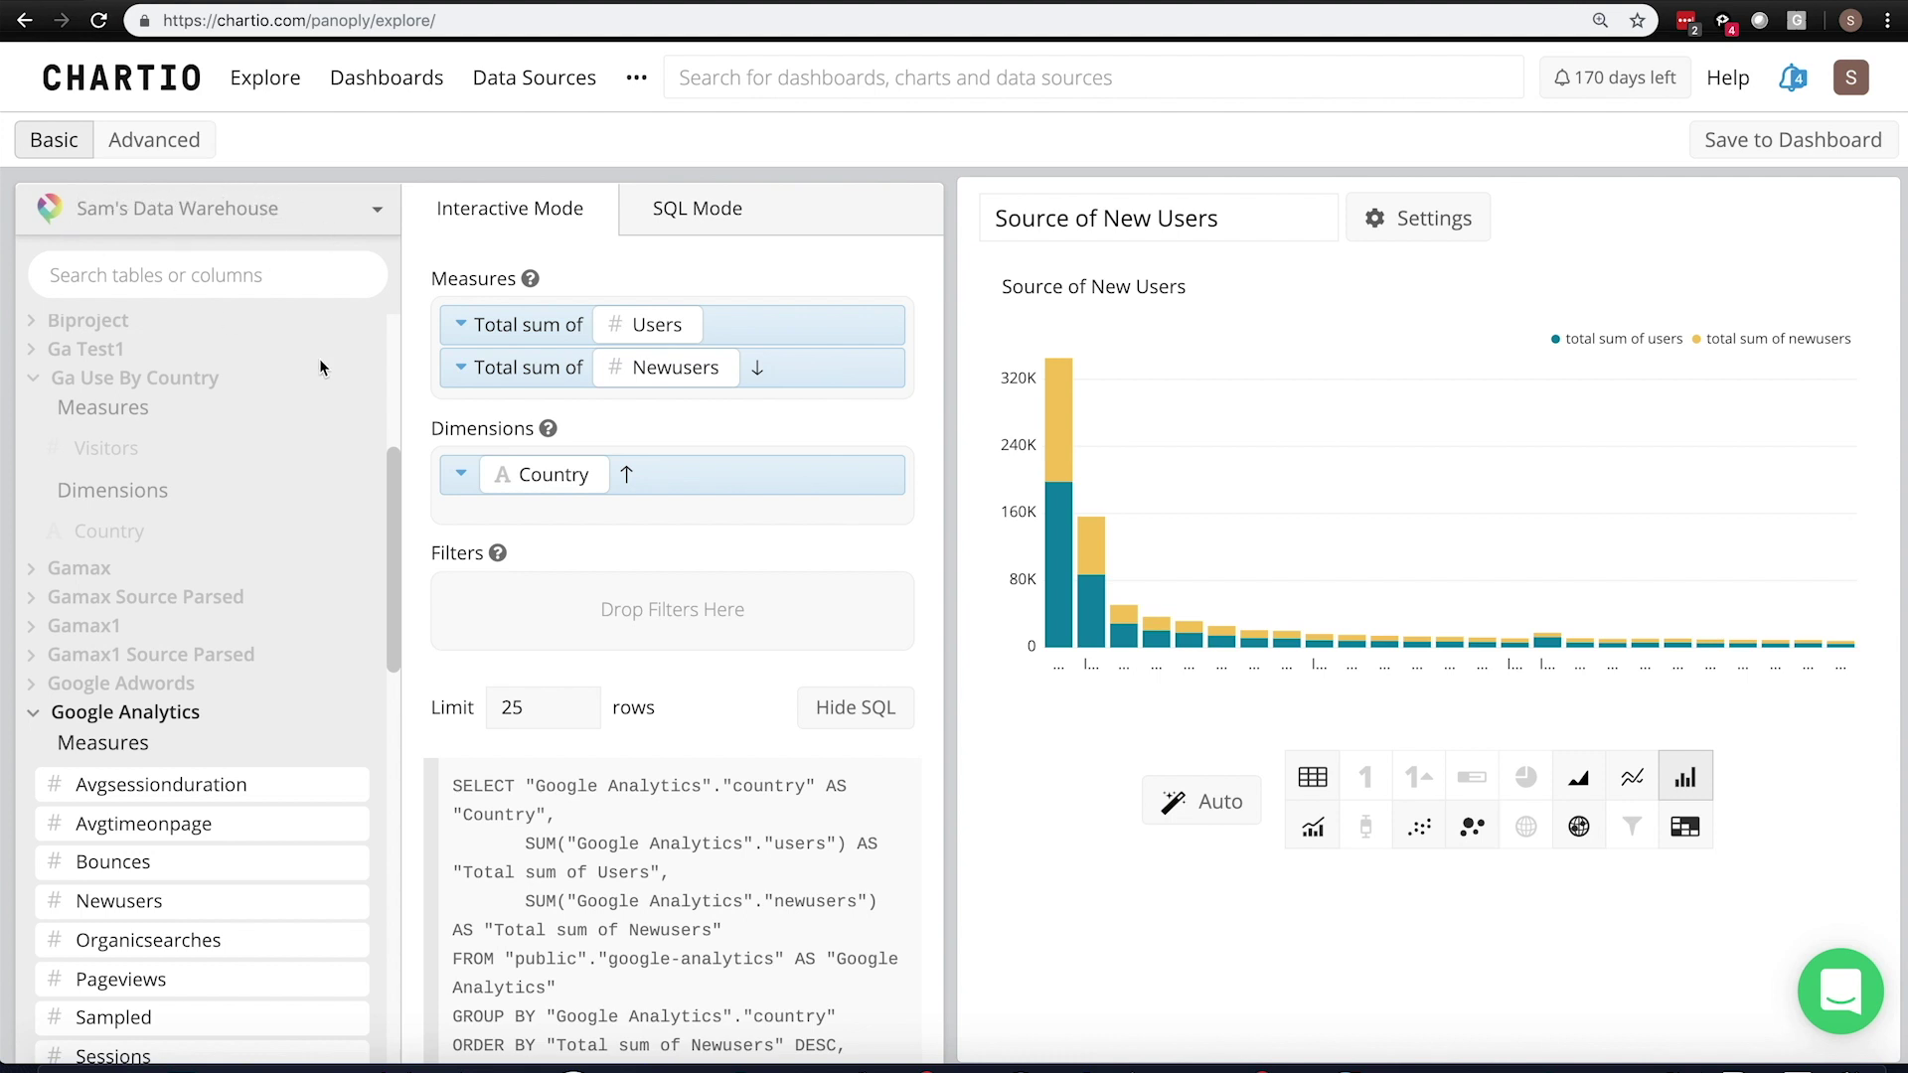
pyautogui.scroll(-3, 282, 523)
pyautogui.scroll(-2, 287, 512)
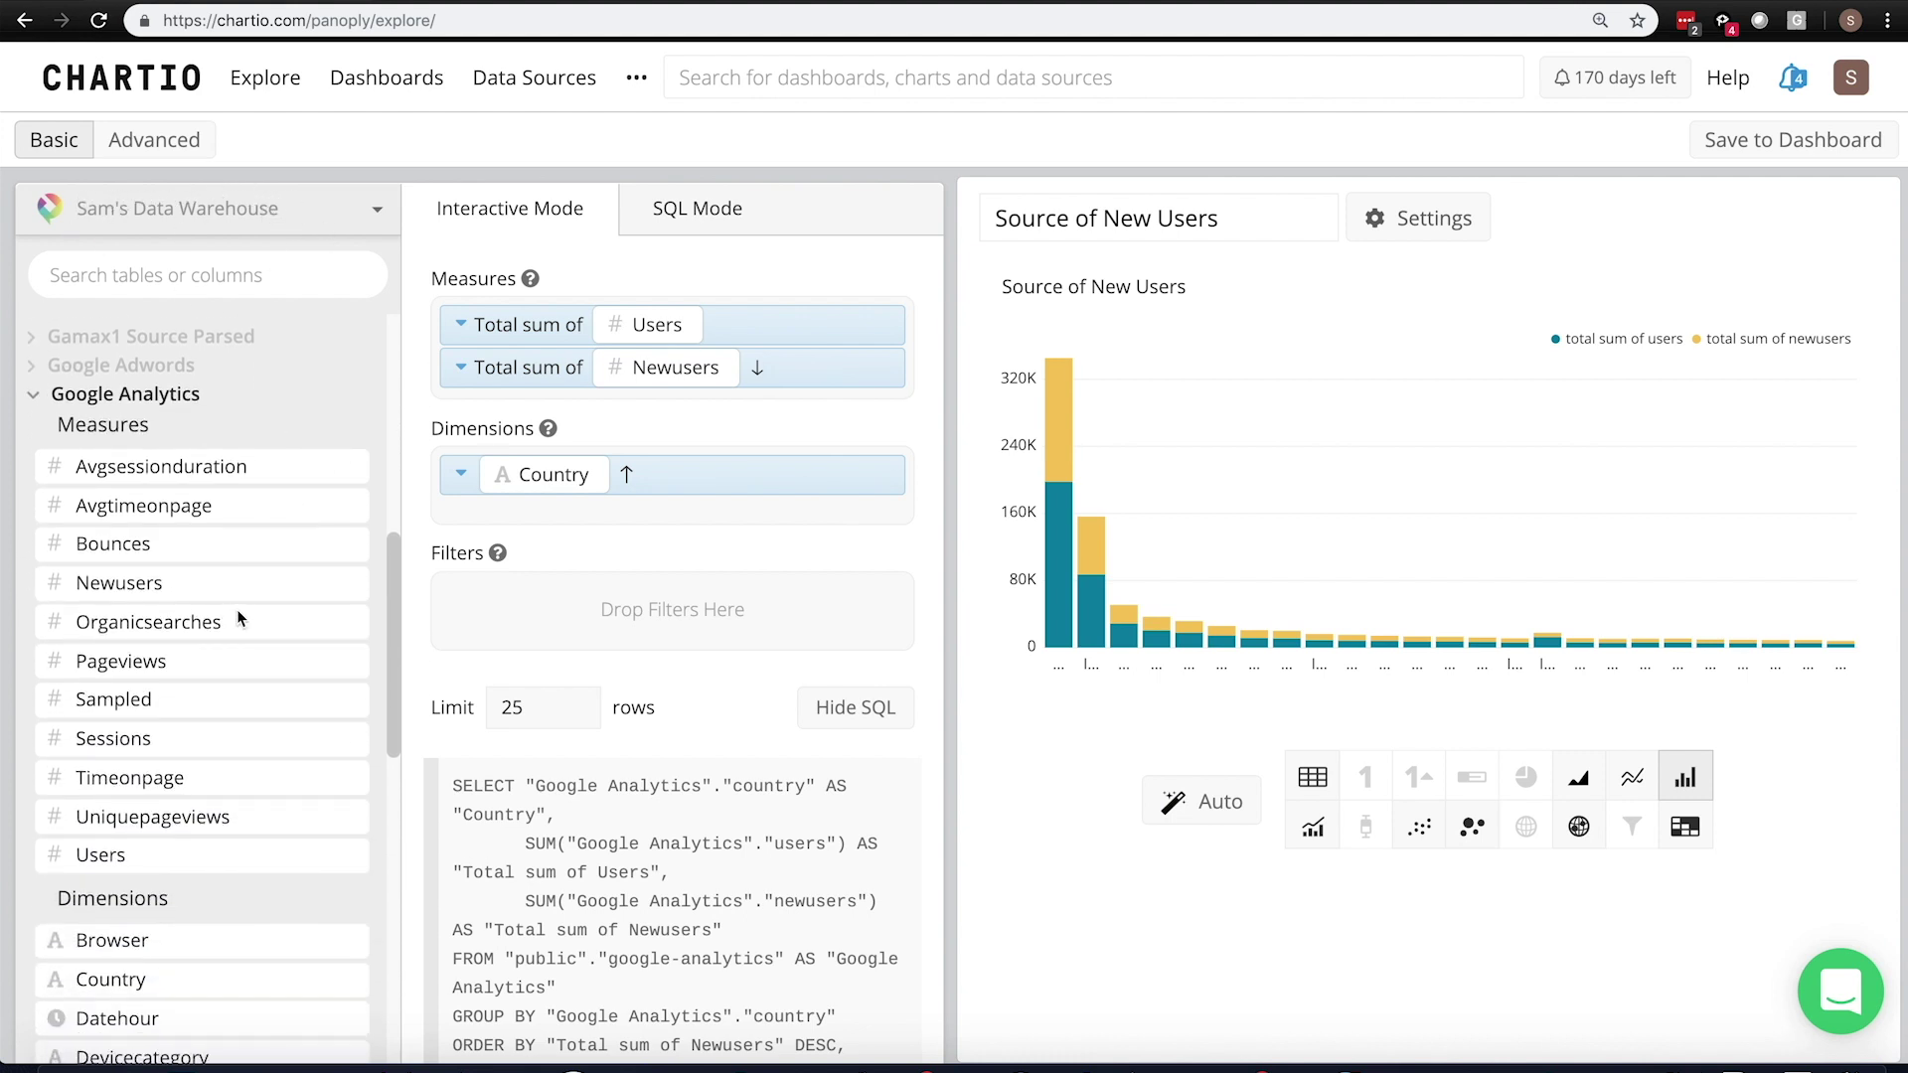
pyautogui.scroll(-5, 236, 618)
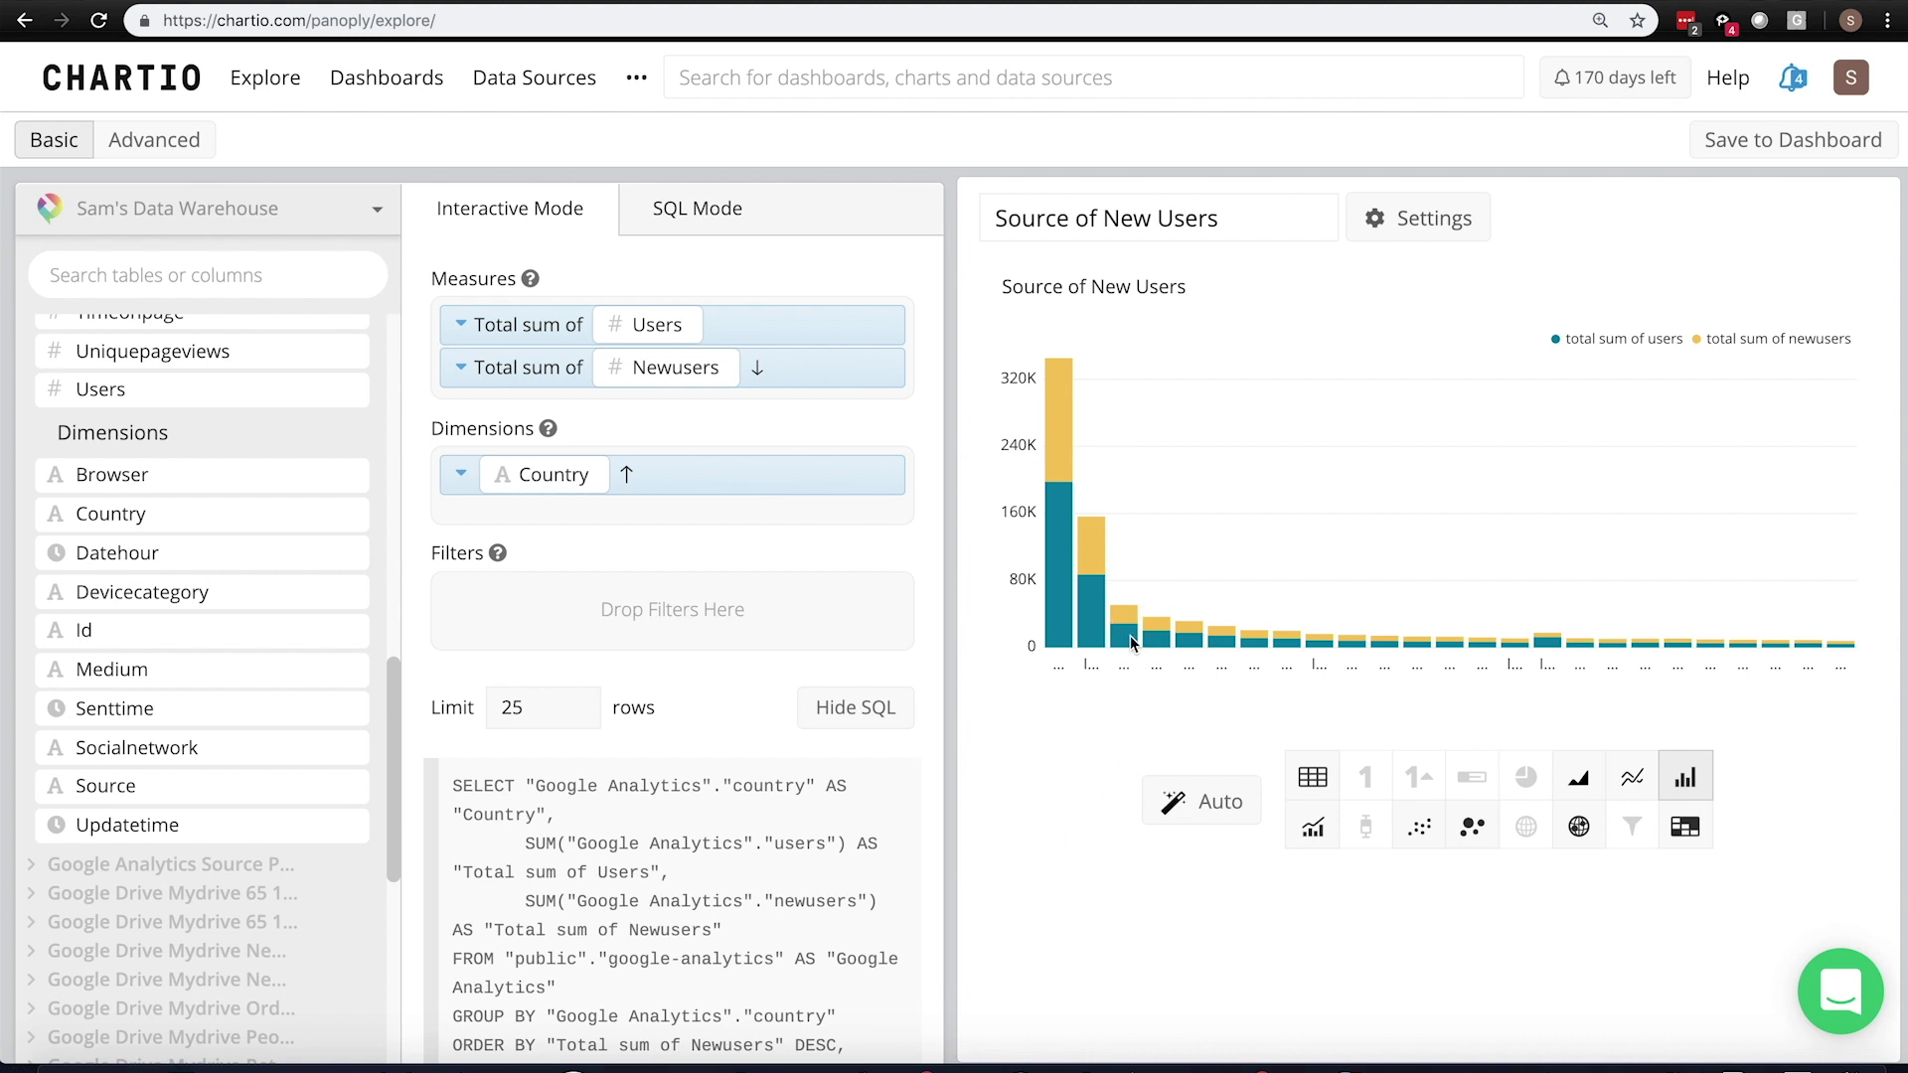
pyautogui.moveTo(1123, 632)
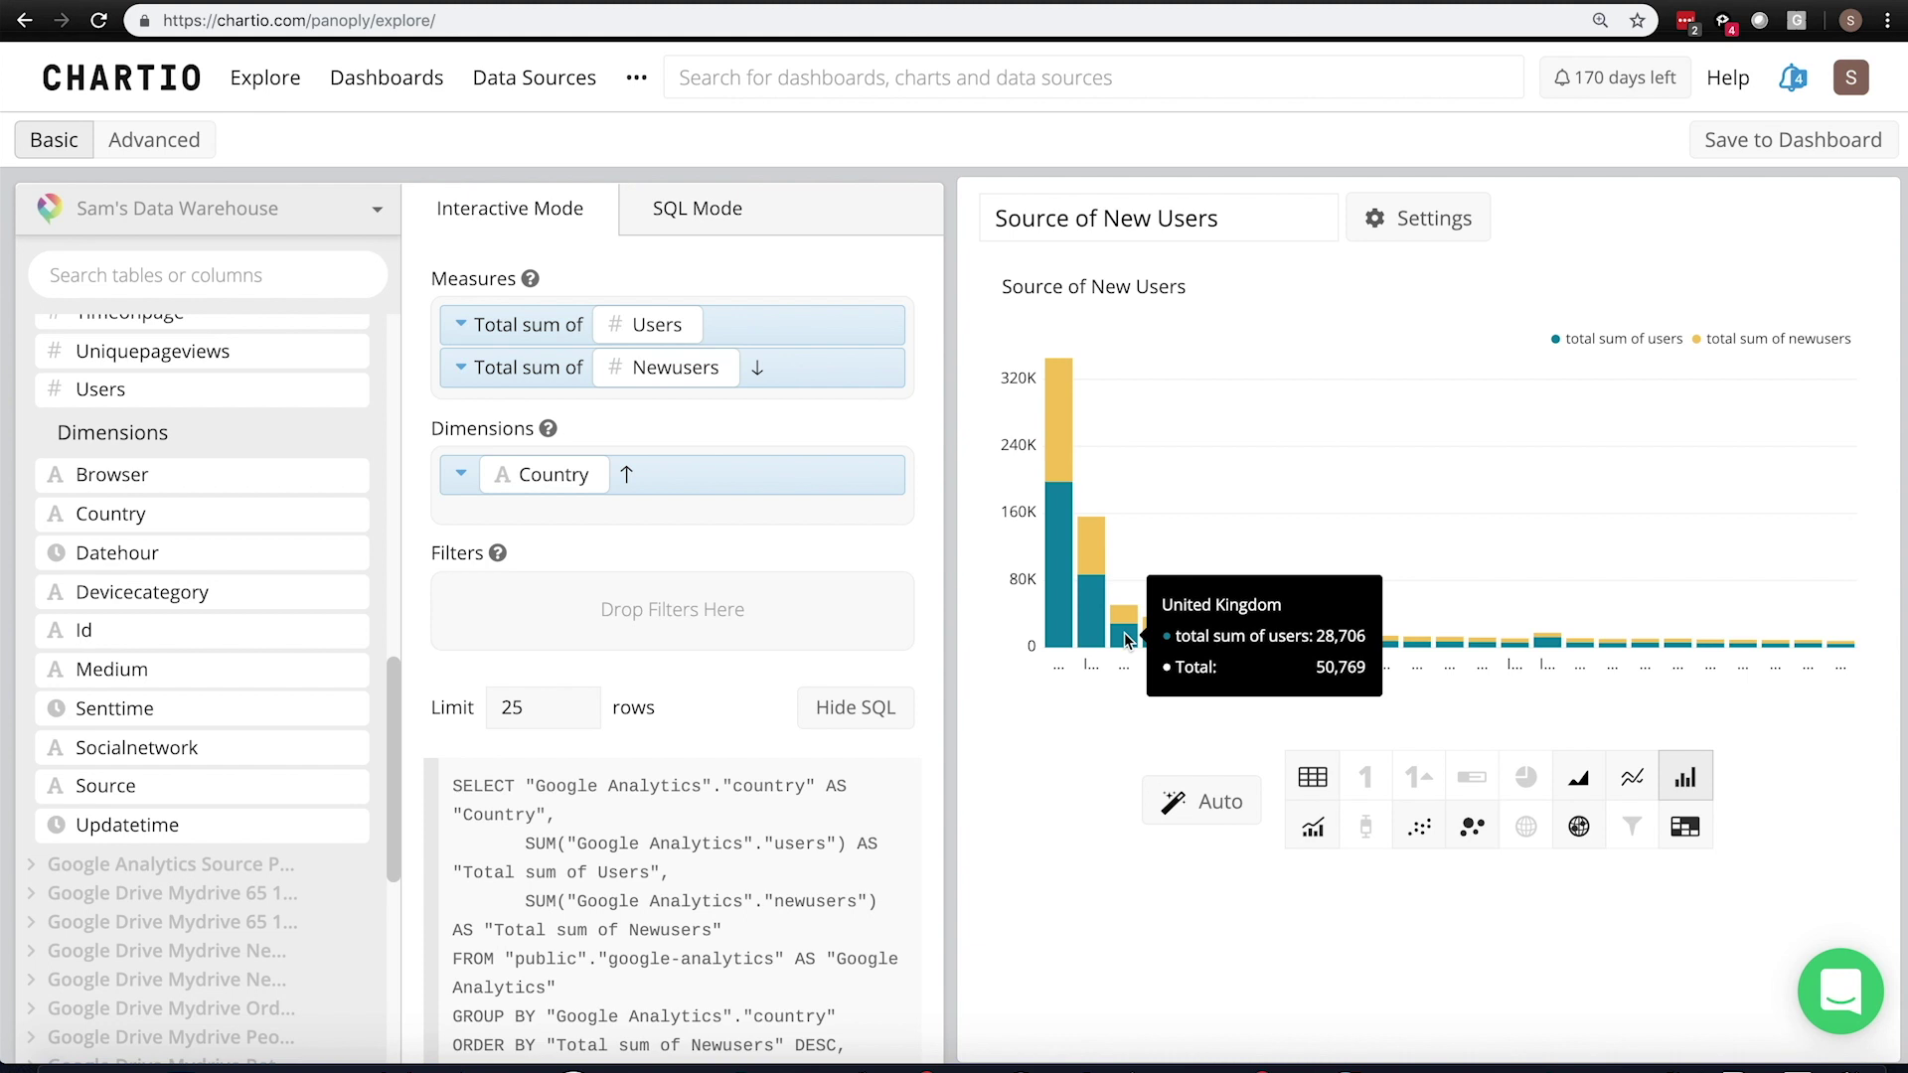